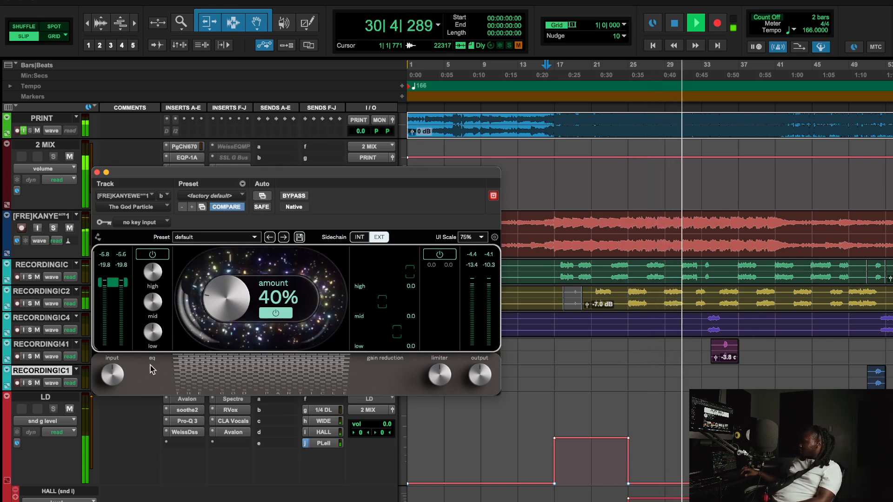
Stop playback and return the playhead to bar 16, leaving The God Particle at 40%.
{"action": "mouse_move", "coordinate": [246, 171]}
{"action": "left_mouse_down"}
{"action": "mouse_move", "coordinate": [251, 325]}
{"action": "mouse_move", "coordinate": [242, 161]}
{"action": "left_mouse_up"}
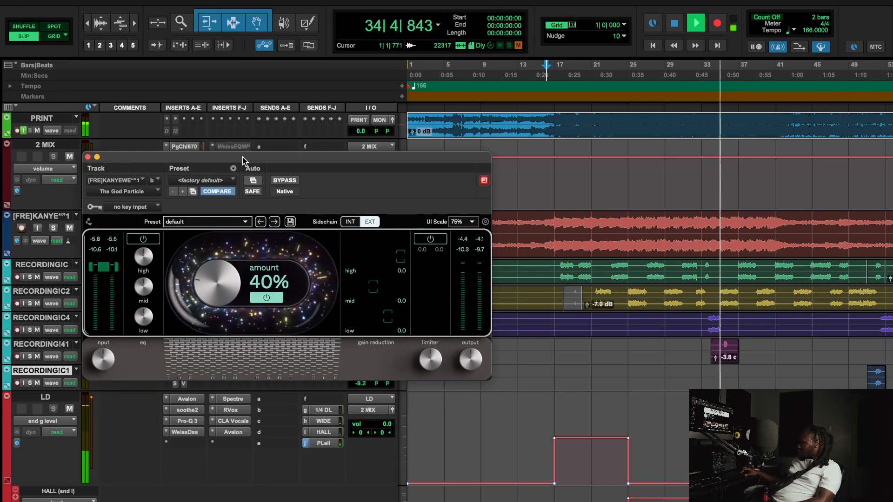
{"action": "key", "text": "space"}
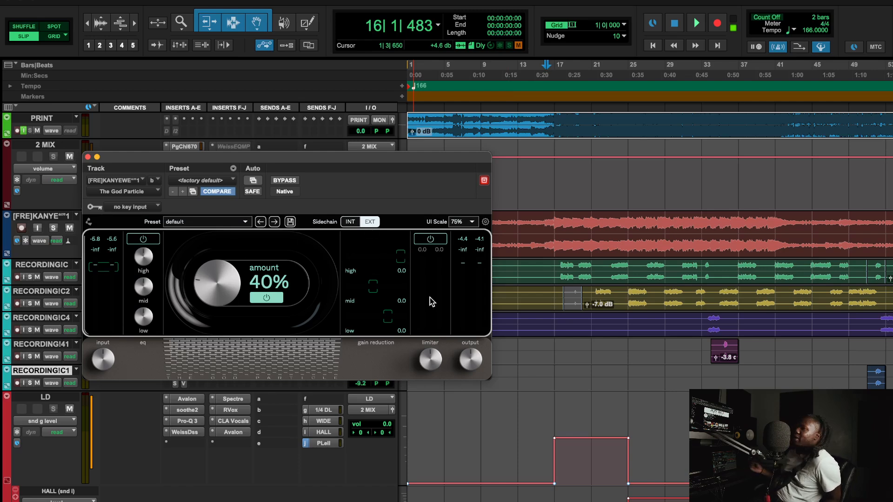
{"action": "left_click", "coordinate": [553, 69]}
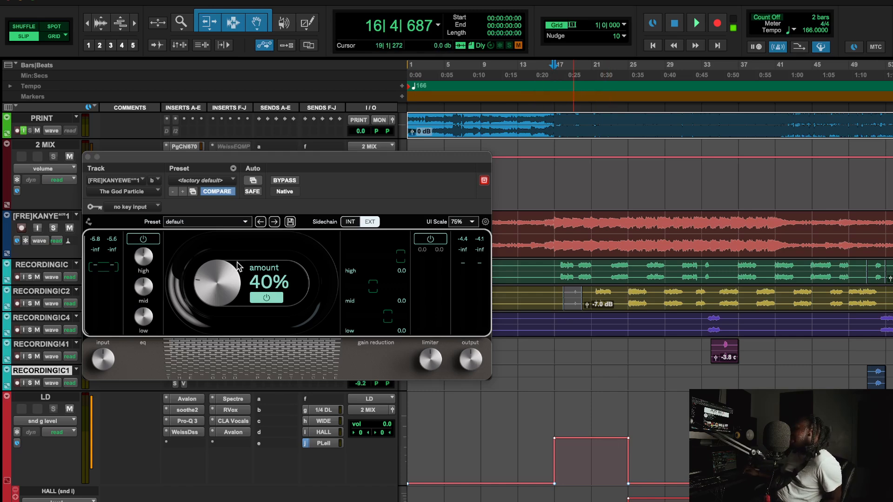
{"action": "scroll", "coordinate": [726, 341], "scroll_direction": "right", "scroll_amount": 10}
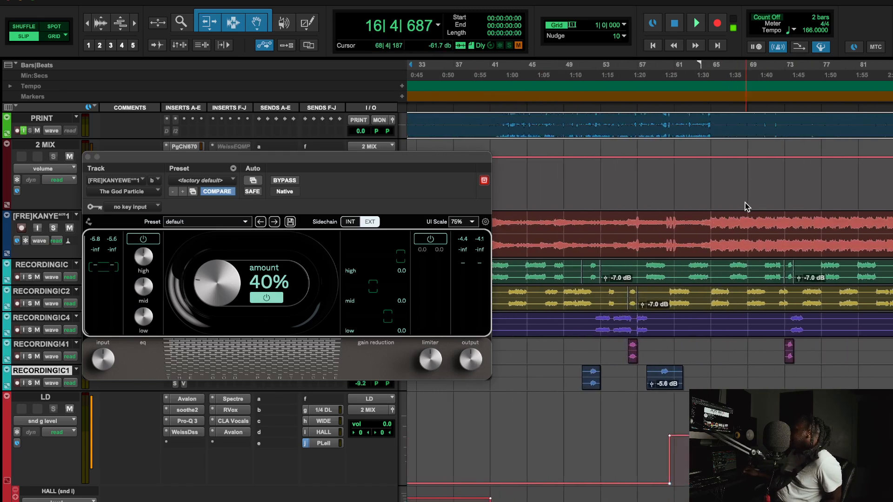
Move the play start to about bar 75 and start playback.
{"action": "scroll", "coordinate": [603, 132], "scroll_direction": "left", "scroll_amount": 3}
{"action": "left_click", "coordinate": [605, 128]}
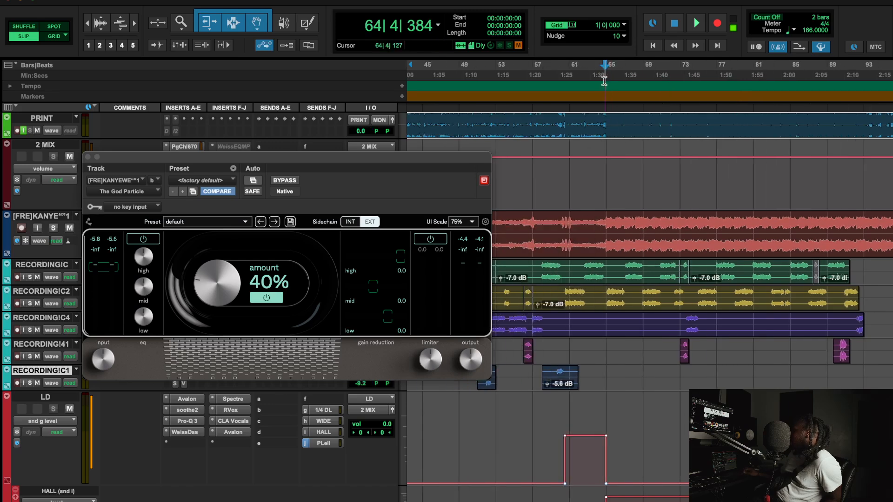
{"action": "left_click", "coordinate": [740, 82]}
{"action": "left_click", "coordinate": [702, 82]}
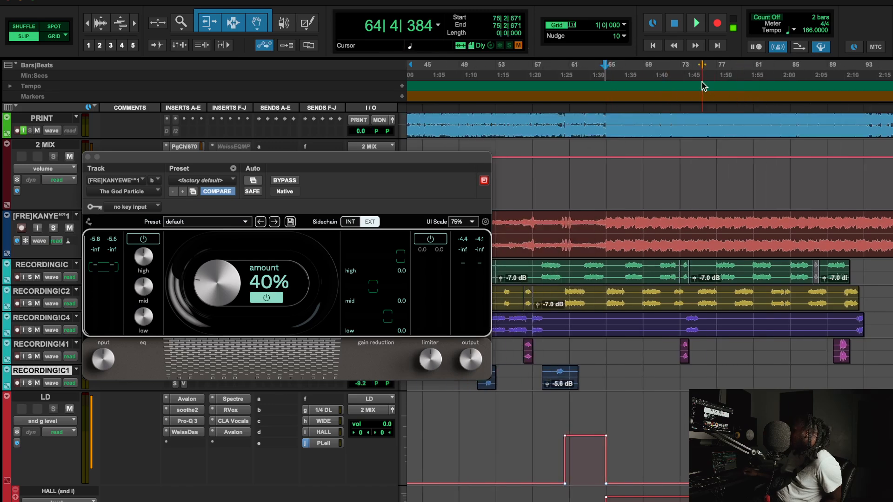
{"action": "key", "text": "space"}
{"action": "left_click", "coordinate": [696, 68]}
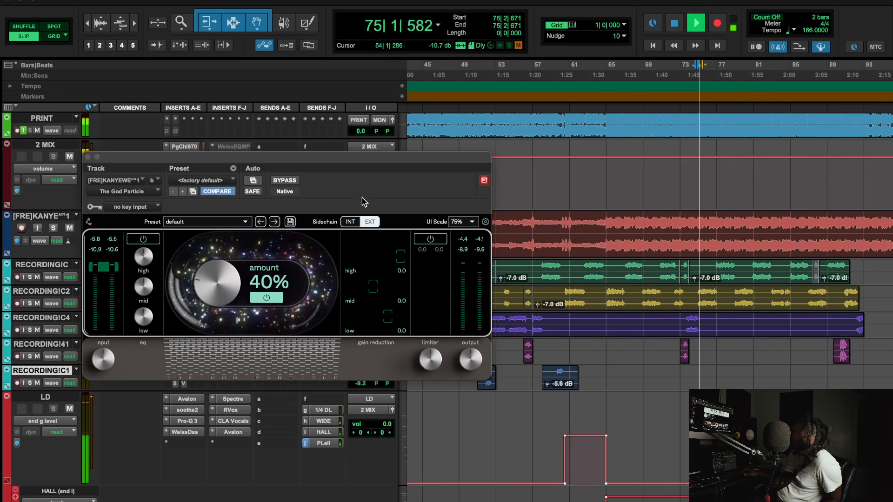
A/B The God Particle's amount processing on and off twice, then stop playback.
{"action": "left_click", "coordinate": [264, 299]}
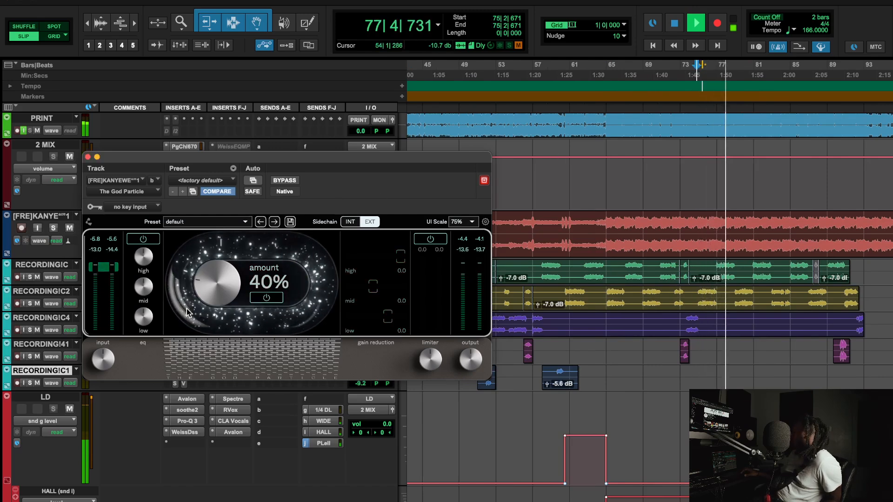
{"action": "left_click", "coordinate": [268, 300]}
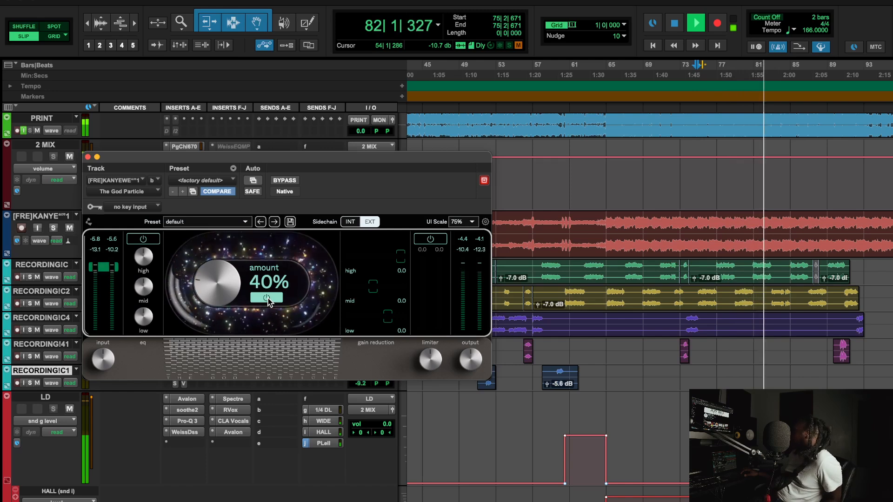
{"action": "left_click", "coordinate": [267, 297]}
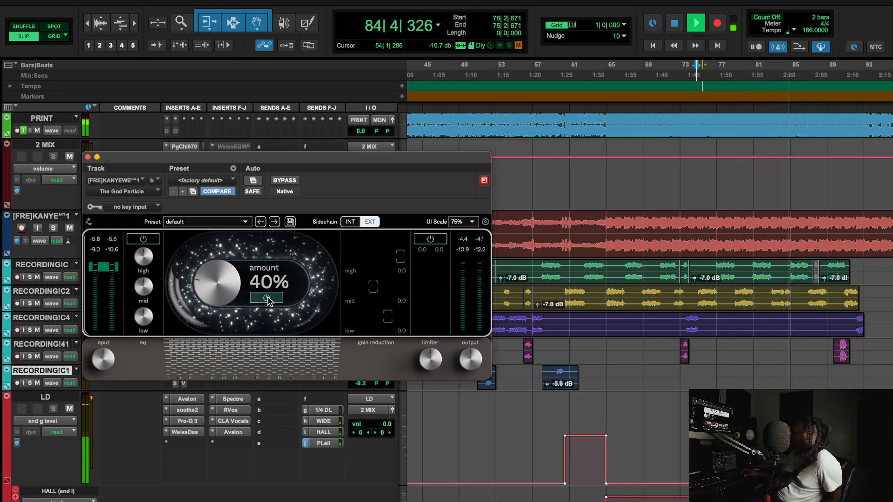
{"action": "left_click", "coordinate": [267, 298]}
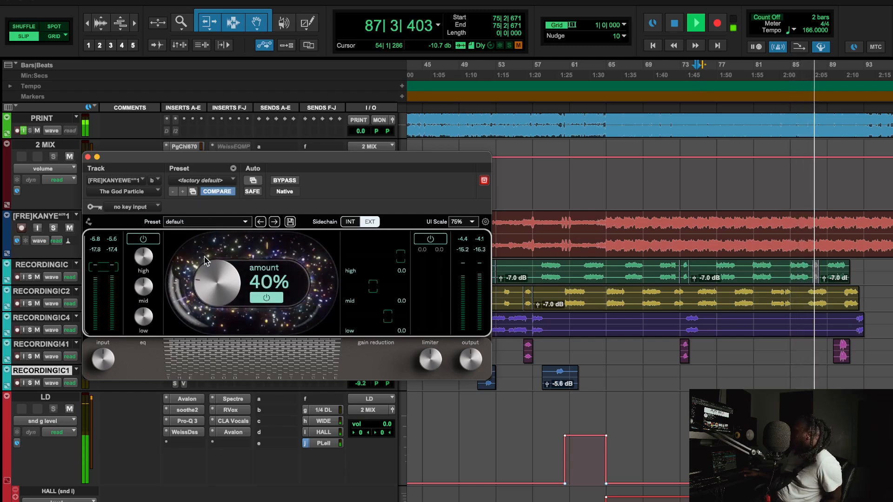
{"action": "key", "text": "space"}
Leave the preset unchanged and sweep the amount to 0%, then back to 40%.
{"action": "left_click", "coordinate": [210, 181]}
{"action": "left_click", "coordinate": [356, 192]}
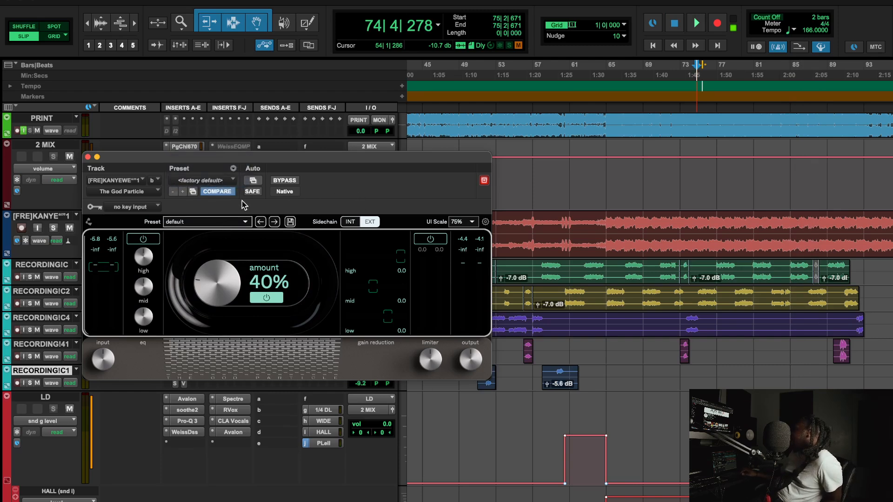
{"action": "left_click", "coordinate": [199, 183]}
{"action": "left_click", "coordinate": [394, 204]}
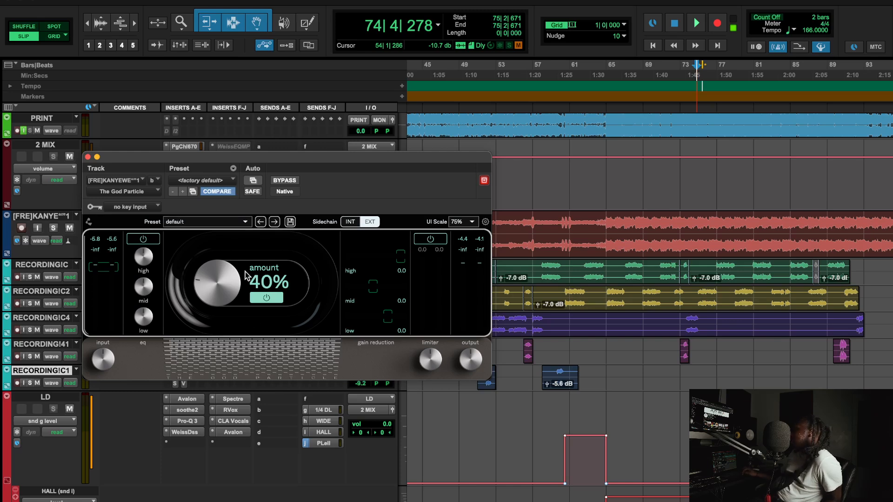
{"action": "left_click_drag", "start_coordinate": [258, 286], "coordinate": [223, 423]}
{"action": "left_click_drag", "start_coordinate": [209, 296], "coordinate": [206, 277]}
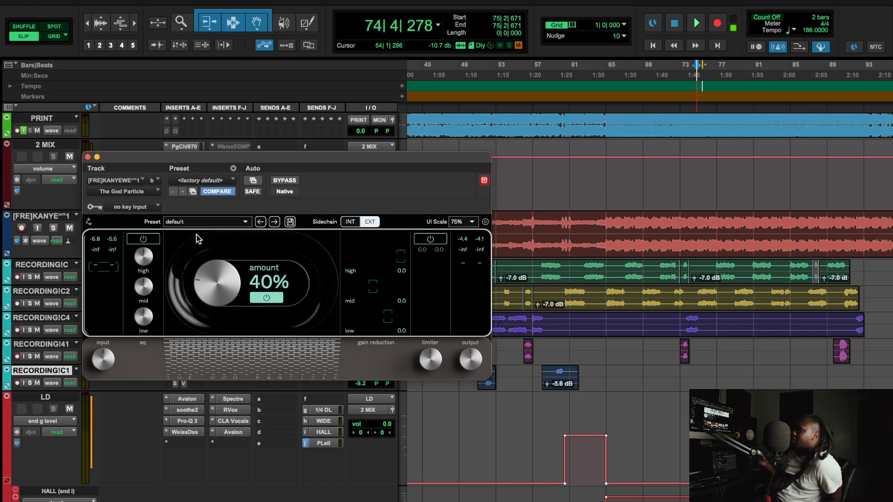
Close The God Particle, check the PuigChild 670, and solo the beat track.
{"action": "left_click", "coordinate": [88, 157]}
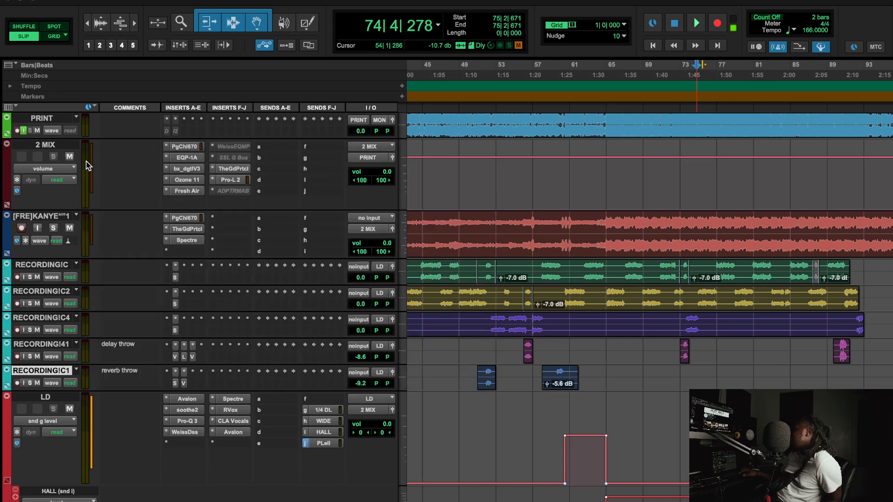
{"action": "left_click", "coordinate": [198, 219]}
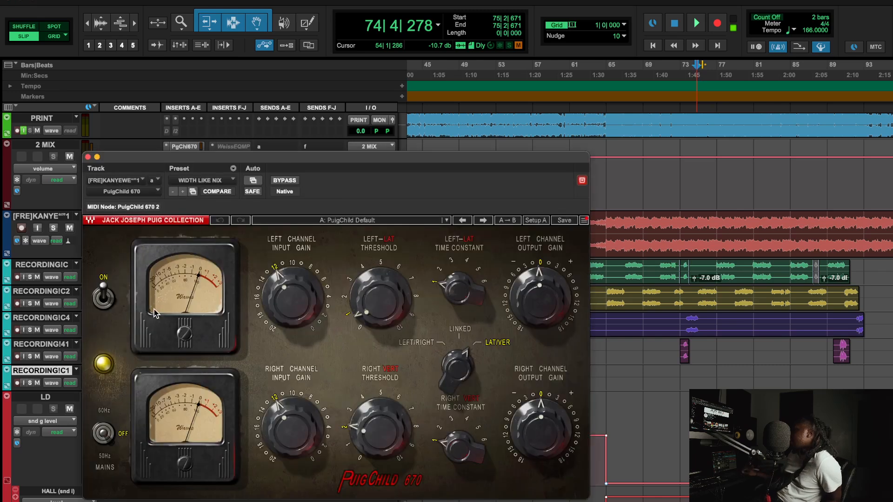
{"action": "left_click", "coordinate": [88, 158]}
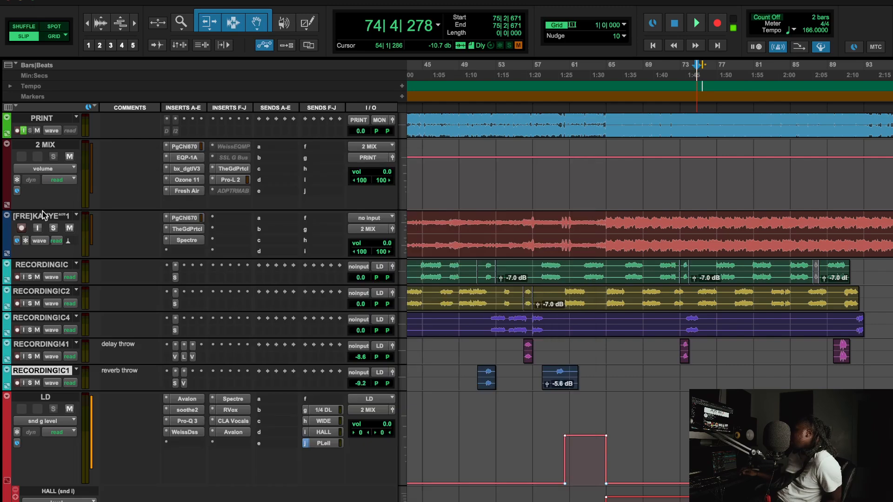
{"action": "left_click", "coordinate": [55, 228]}
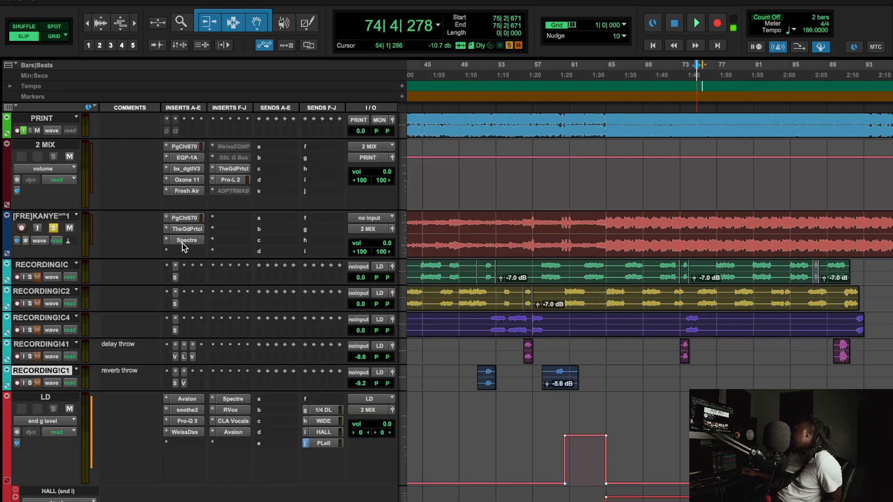
{"action": "left_click", "coordinate": [187, 218]}
{"action": "left_click", "coordinate": [88, 157]}
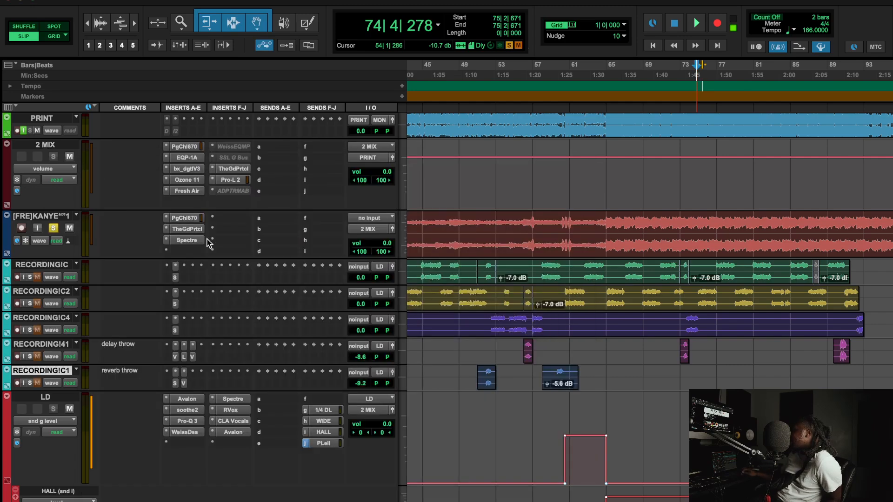
Bypass the Spectre and TheGdPrtcl inserts on the beat track and open the PuigChild 670.
{"action": "right_click", "coordinate": [185, 241]}
{"action": "left_click", "coordinate": [187, 244]}
{"action": "right_click", "coordinate": [187, 230]}
{"action": "left_click", "coordinate": [187, 232]}
{"action": "left_click", "coordinate": [190, 218]}
Play the soloed beat and A/B the PuigChild 670 against bypass twice.
{"action": "key", "text": "space"}
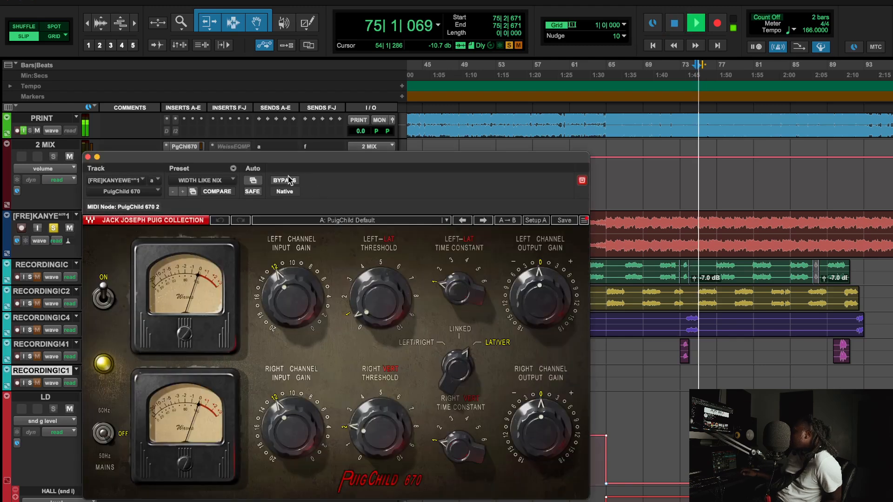
{"action": "left_click", "coordinate": [284, 181]}
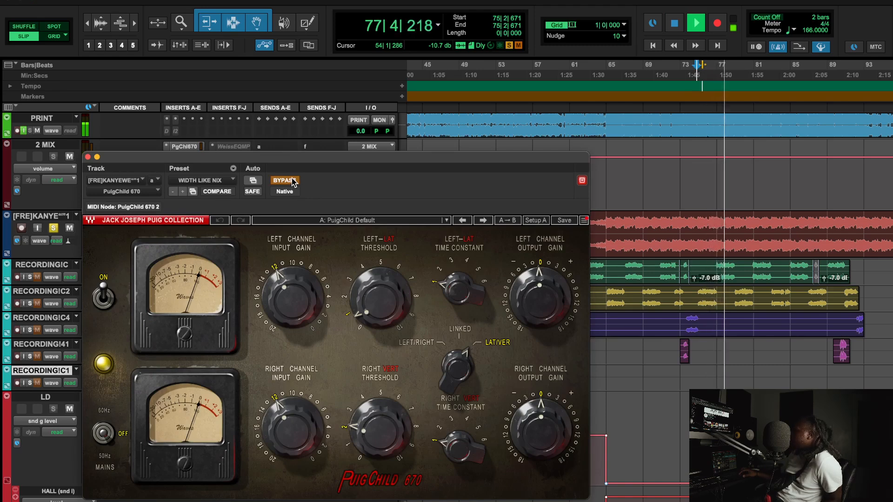
{"action": "left_click", "coordinate": [292, 180]}
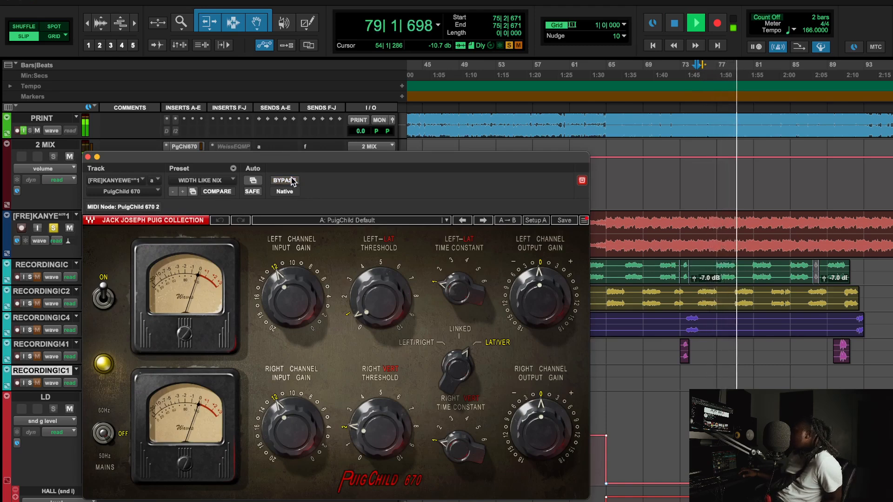
{"action": "mouse_move", "coordinate": [552, 446]}
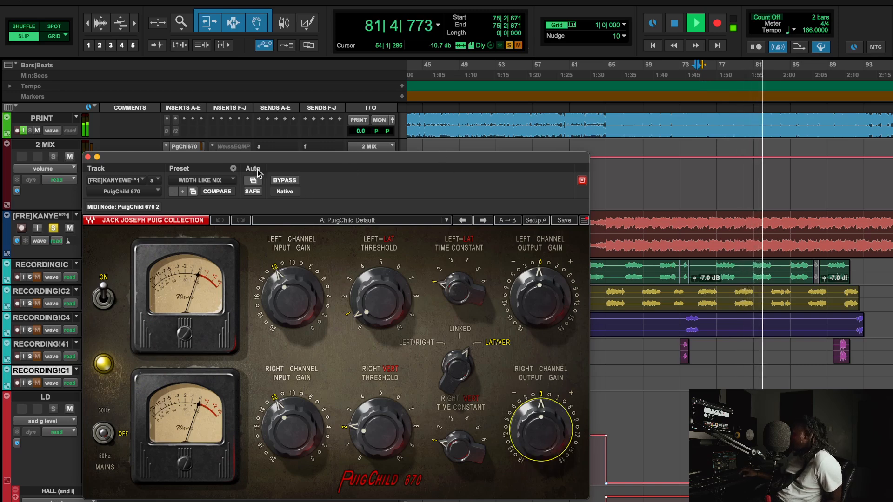
{"action": "left_click", "coordinate": [283, 183]}
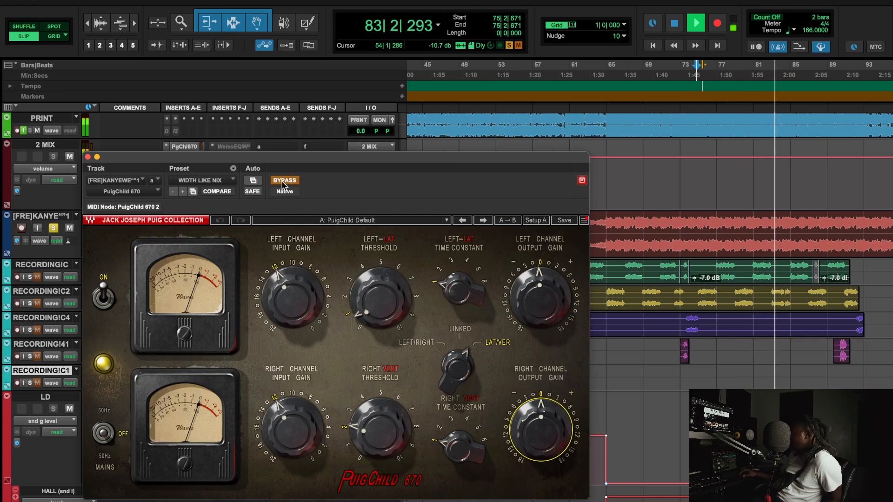
{"action": "left_click", "coordinate": [283, 182]}
{"action": "key", "text": "space"}
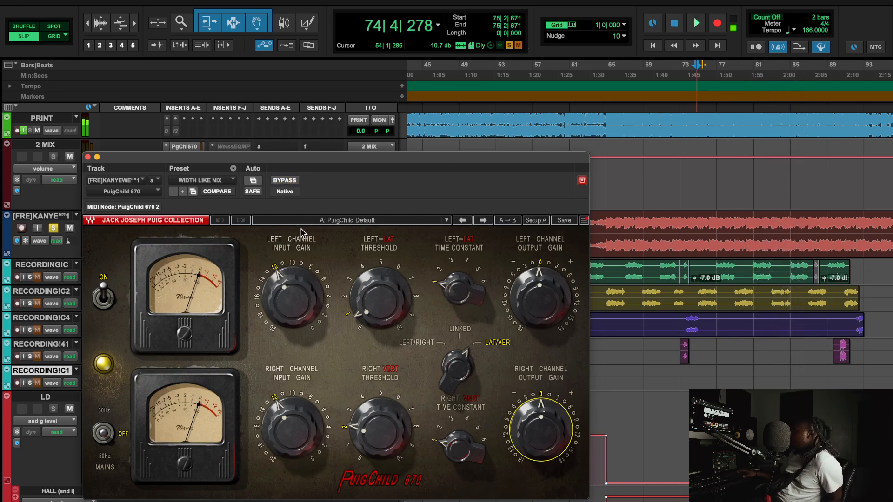
Check the PuigChild 670's left and right output gain, then focus the edit window.
{"action": "left_click", "coordinate": [542, 309]}
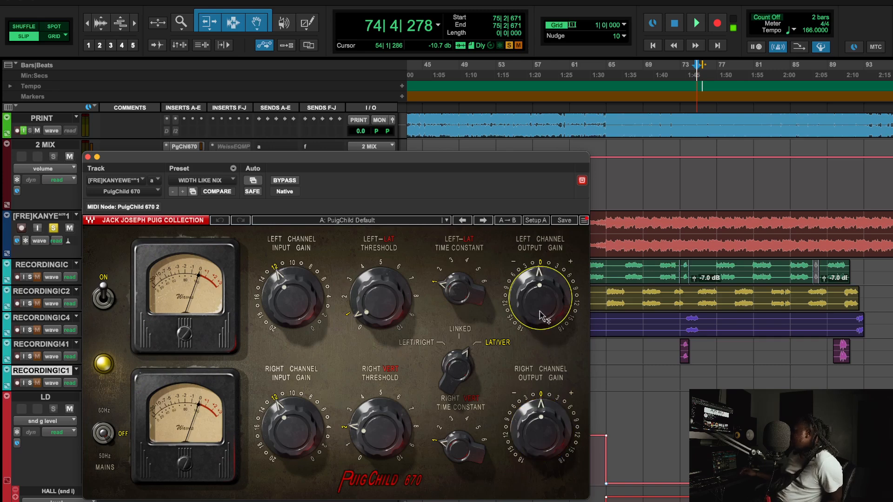
{"action": "left_click", "coordinate": [530, 436]}
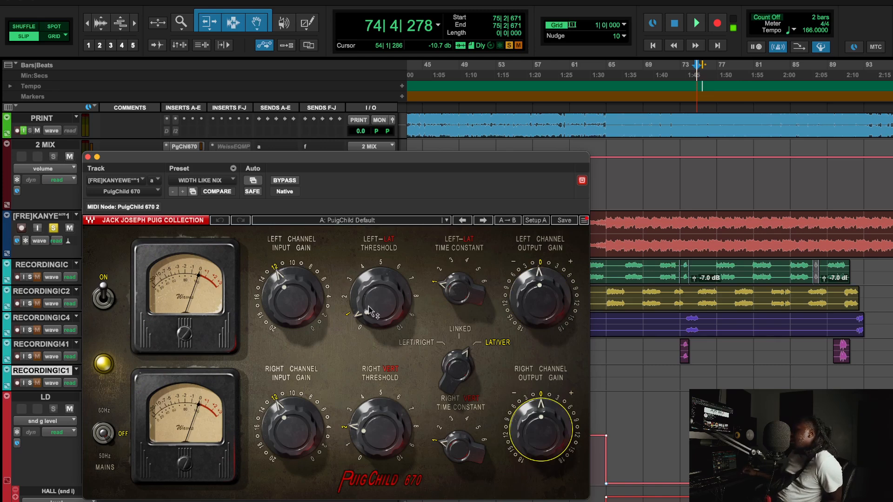
{"action": "mouse_move", "coordinate": [370, 311]}
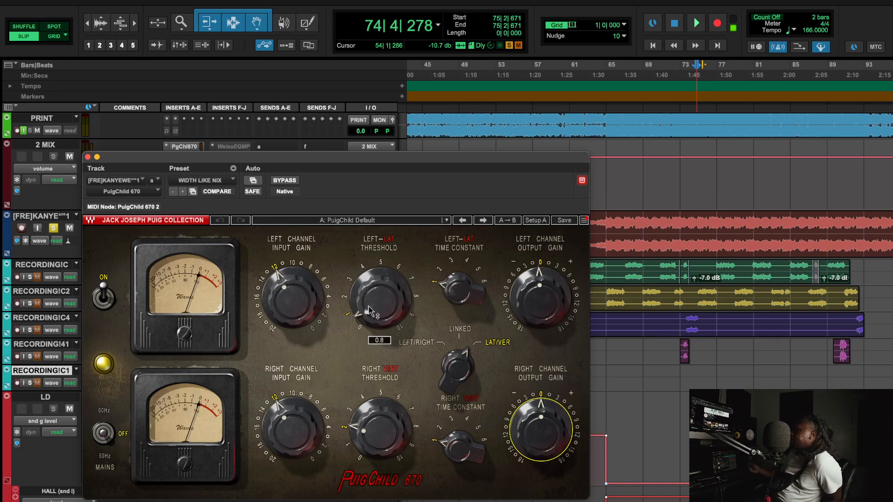
{"action": "left_click", "coordinate": [603, 498]}
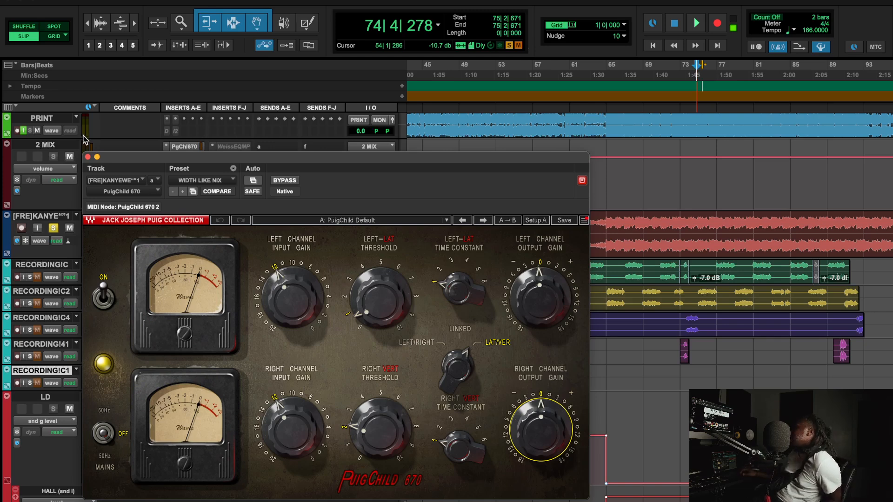
Close the PuigChild 670, re-enable and open The God Particle on the beat track, and play.
{"action": "left_click", "coordinate": [87, 157]}
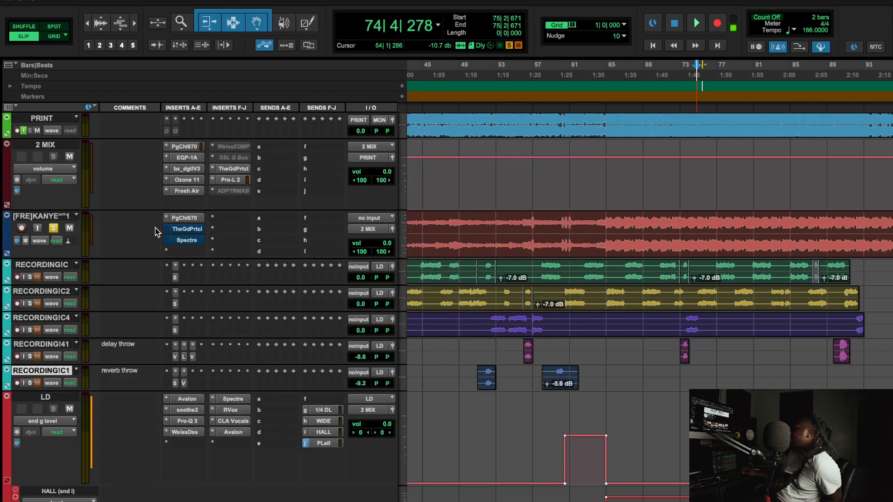
{"action": "right_click", "coordinate": [186, 229]}
{"action": "left_click", "coordinate": [187, 231]}
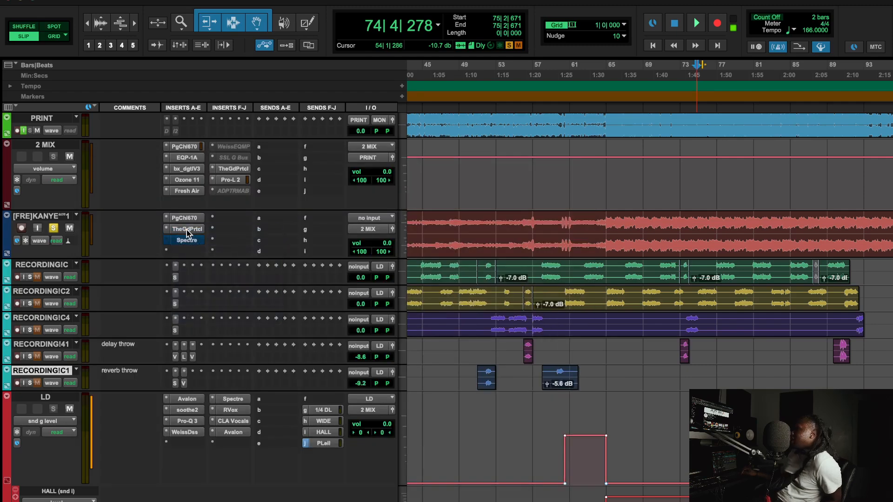
{"action": "left_click", "coordinate": [186, 230]}
{"action": "key", "text": "space"}
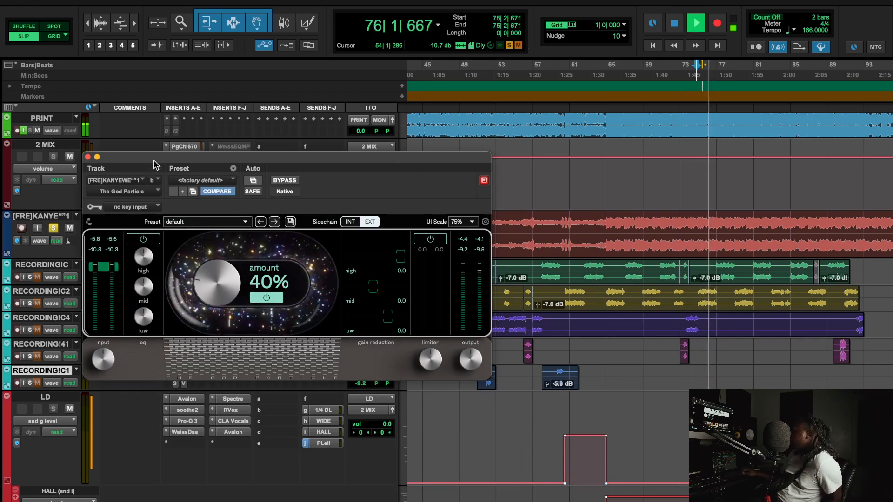
{"action": "left_click_drag", "start_coordinate": [153, 163], "coordinate": [318, 166]}
Compare The God Particle and PuigChild 670 against bypass, re-enable The God Particle, and stop.
{"action": "right_click", "coordinate": [189, 220]}
{"action": "left_click", "coordinate": [189, 222]}
{"action": "right_click", "coordinate": [188, 229]}
{"action": "left_click", "coordinate": [191, 232]}
{"action": "right_click", "coordinate": [189, 222]}
{"action": "left_click", "coordinate": [190, 223]}
{"action": "right_click", "coordinate": [190, 229]}
{"action": "left_click", "coordinate": [190, 234]}
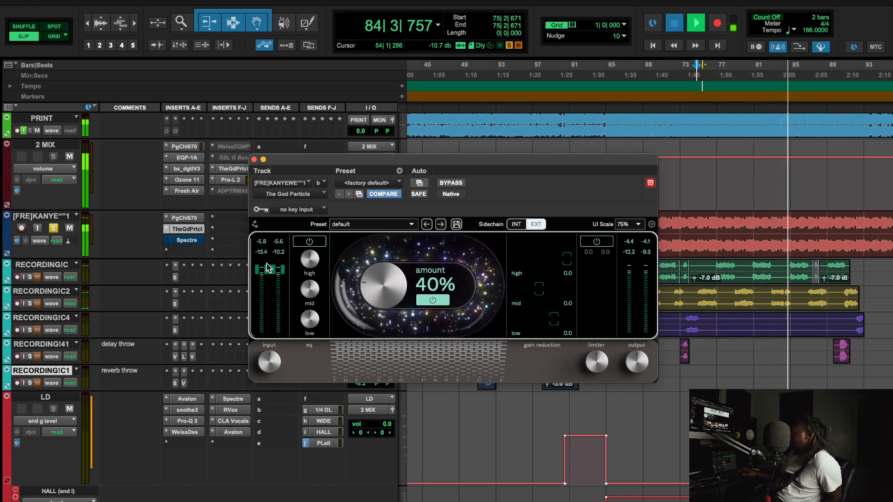
{"action": "key", "text": "space"}
Re-enable the Spectre insert, open it, and unsolo the beat track.
{"action": "right_click", "coordinate": [178, 243]}
{"action": "left_click", "coordinate": [181, 243]}
{"action": "left_click", "coordinate": [182, 241]}
{"action": "left_click", "coordinate": [53, 228]}
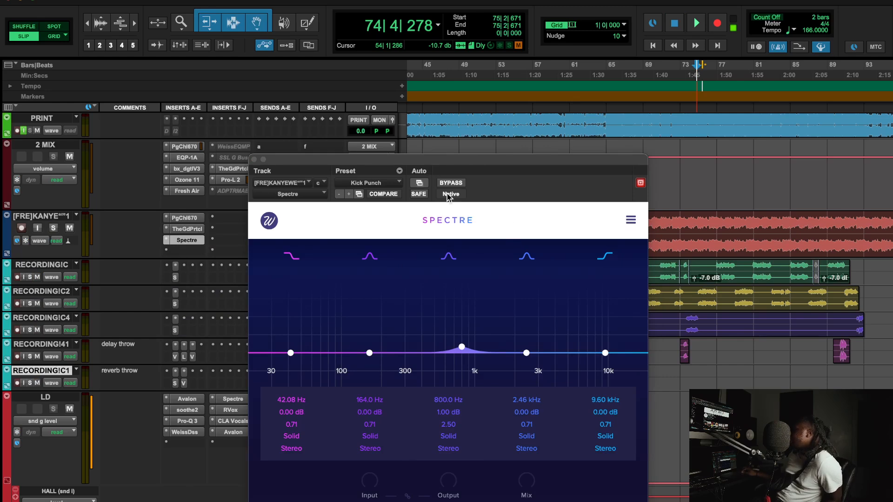
Keep Spectre's 800 Hz band on Solid saturation and set its channel mode to Mid.
{"action": "left_click", "coordinate": [454, 440]}
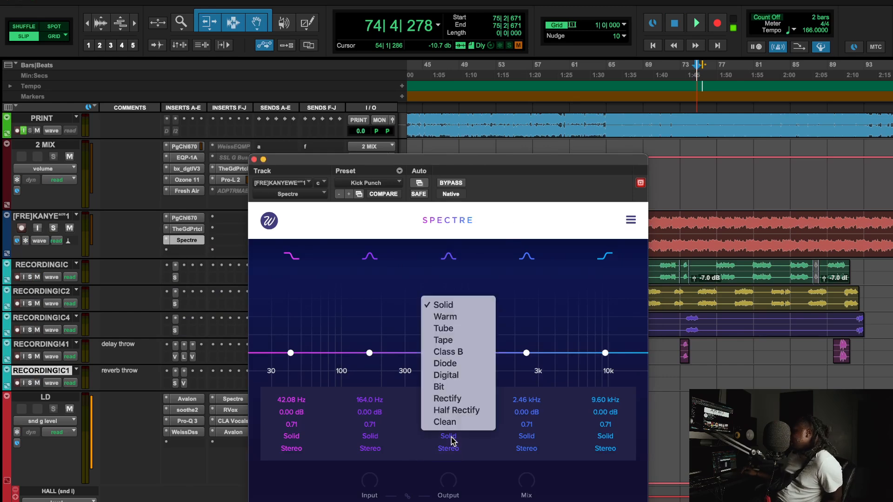
{"action": "left_click", "coordinate": [456, 481]}
{"action": "left_click", "coordinate": [455, 447]}
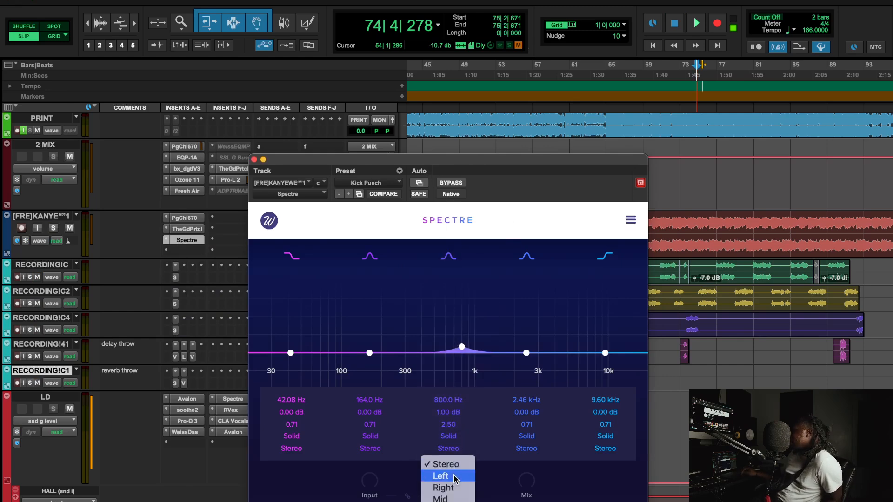
{"action": "left_click", "coordinate": [511, 479]}
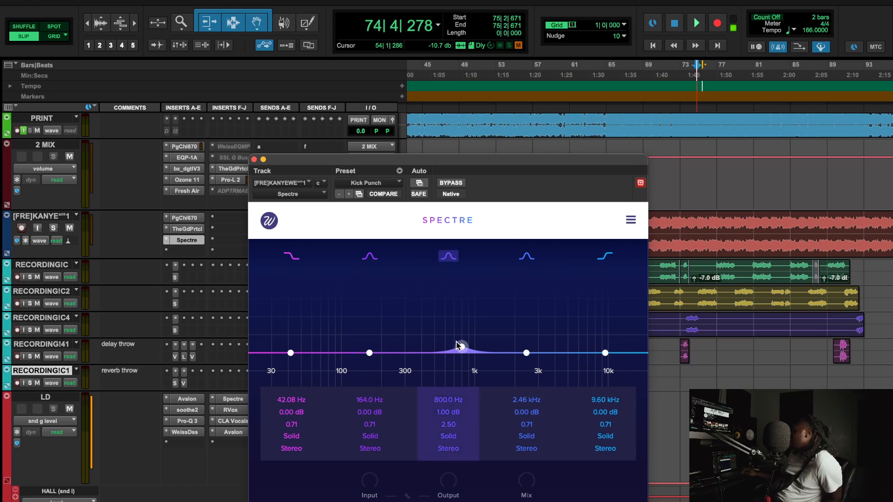
{"action": "left_click", "coordinate": [448, 448]}
{"action": "left_click", "coordinate": [441, 449]}
{"action": "left_click", "coordinate": [441, 449]}
{"action": "left_click", "coordinate": [441, 498]}
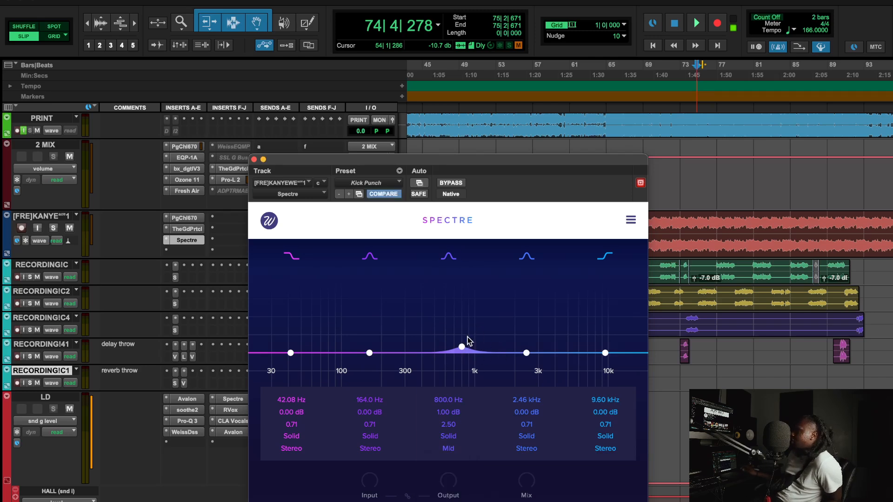
During playback switch the 800 Hz band to Side, A/B Spectre's bypass, then close Spectre.
{"action": "key", "text": "space"}
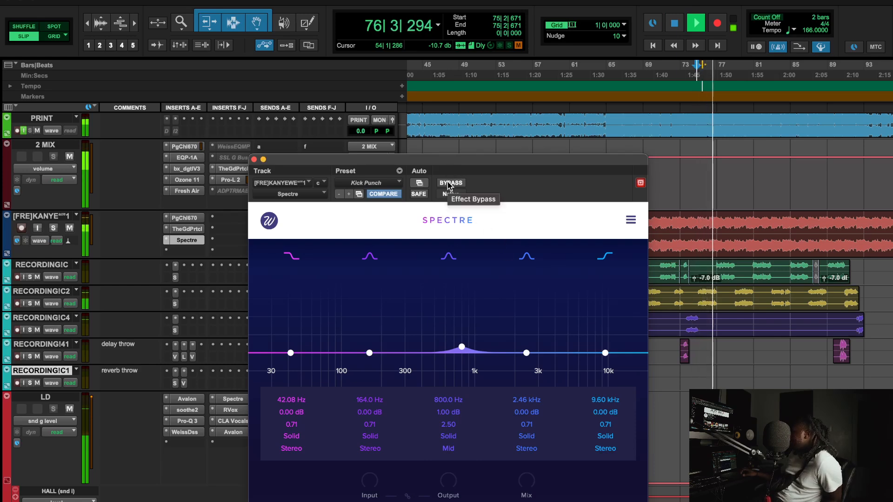
{"action": "left_click", "coordinate": [444, 455]}
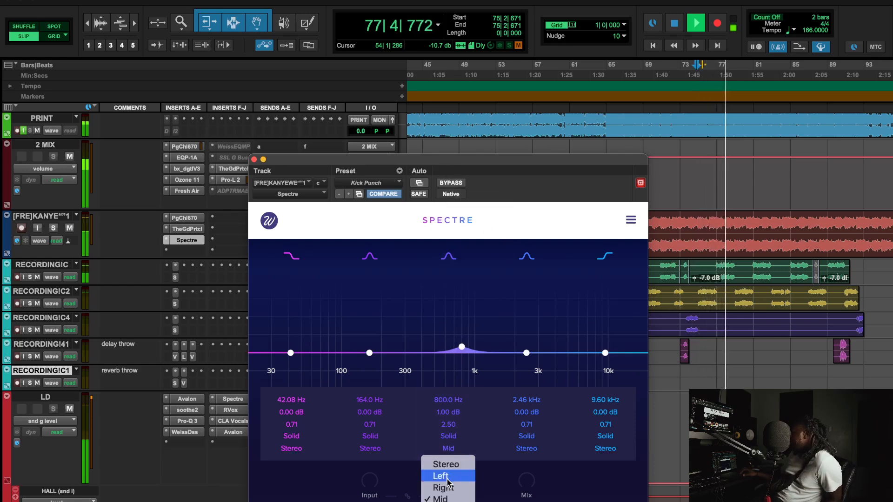
{"action": "left_click", "coordinate": [448, 500]}
{"action": "mouse_move", "coordinate": [450, 478]}
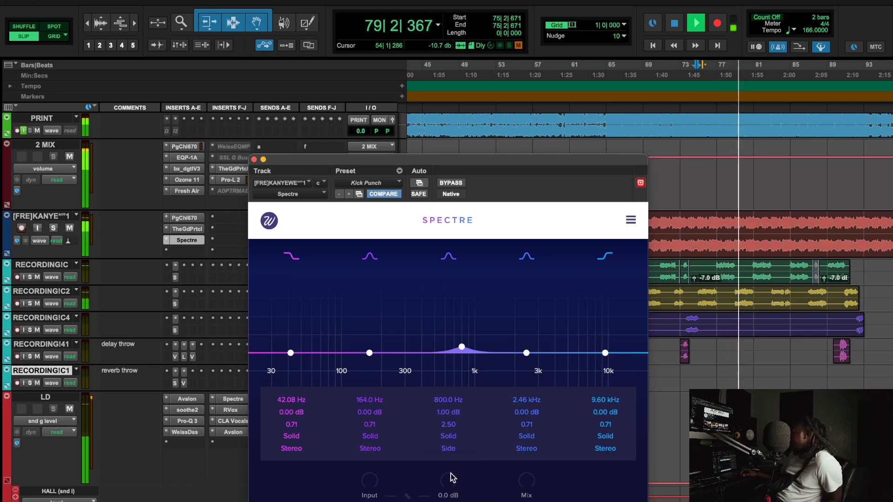
{"action": "left_click", "coordinate": [451, 183]}
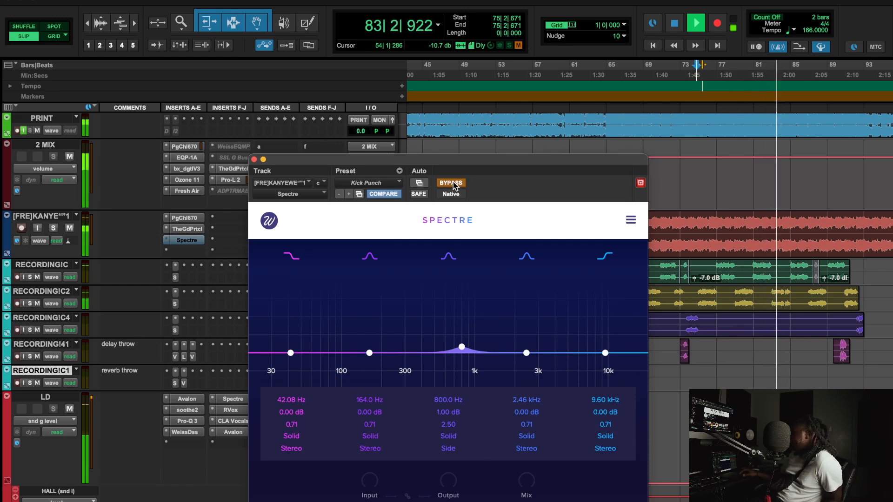
{"action": "left_click", "coordinate": [454, 185]}
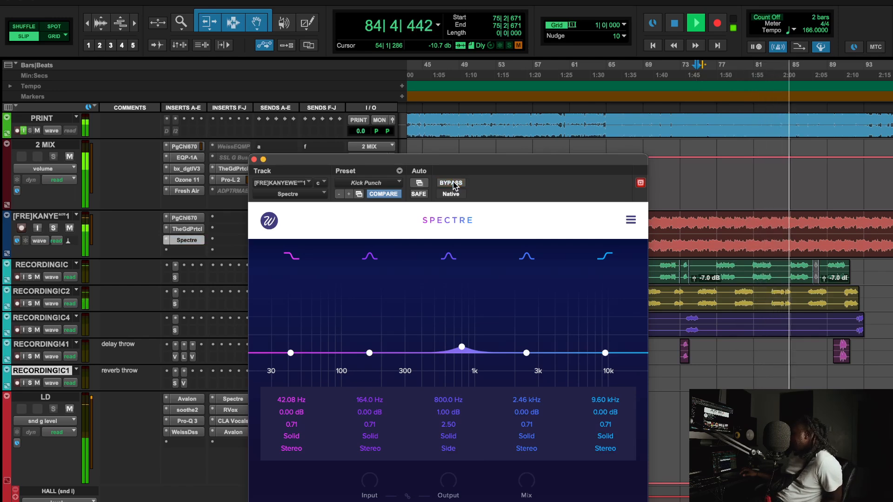
{"action": "key", "text": "space"}
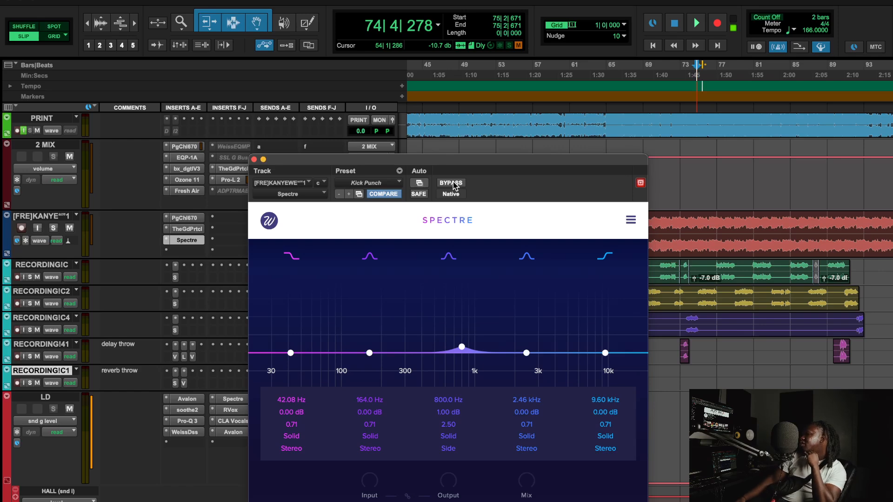
{"action": "left_click", "coordinate": [185, 243]}
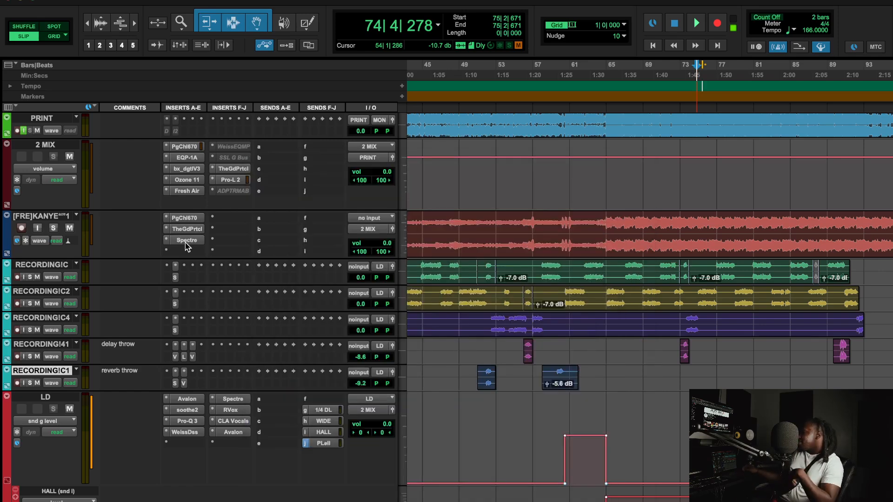
Check the 2 MIX bus inserts and the beat track's God Particle, then open The God Particle on 2 MIX.
{"action": "left_click", "coordinate": [244, 170]}
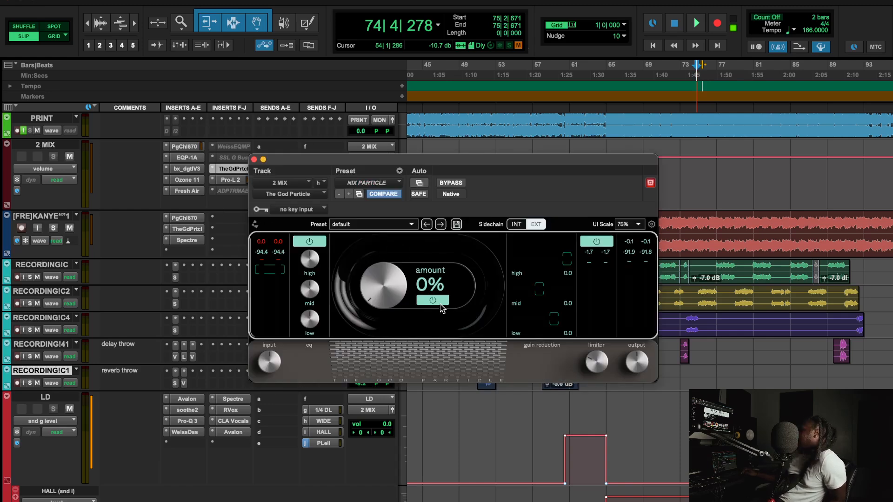
{"action": "left_click", "coordinate": [191, 147]}
{"action": "left_click", "coordinate": [186, 158]}
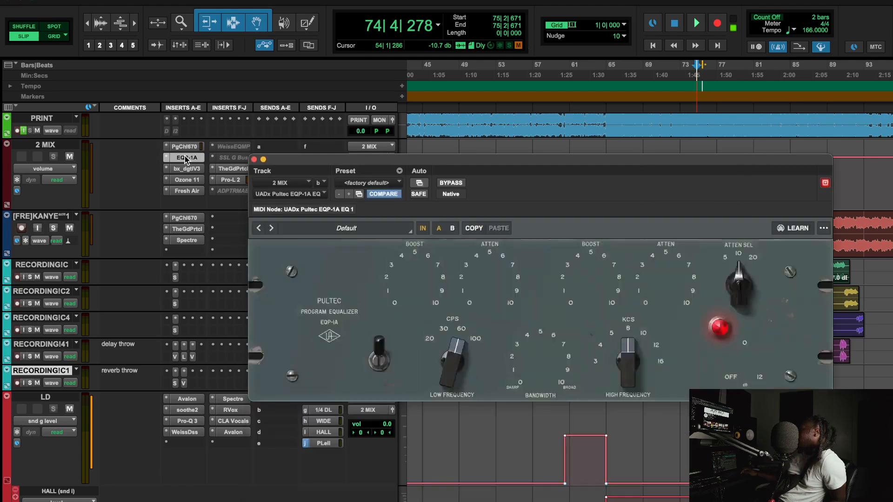
{"action": "left_click", "coordinate": [186, 158]}
{"action": "left_click", "coordinate": [233, 169]}
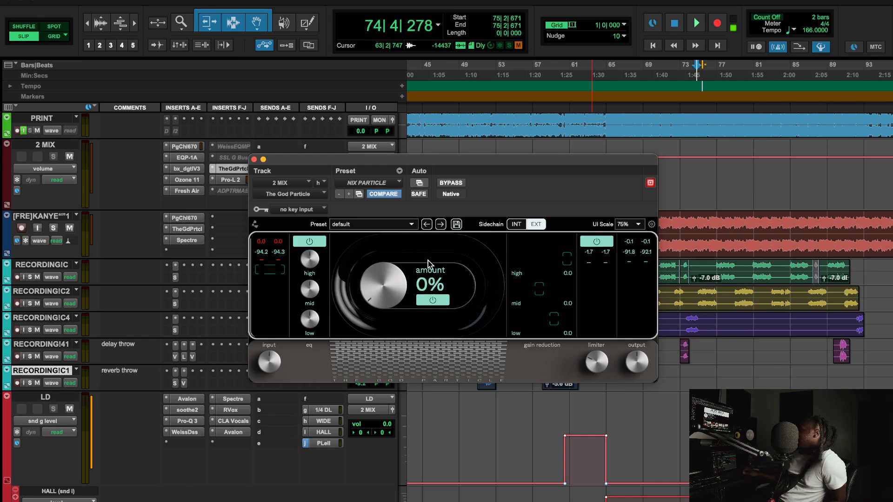
{"action": "left_click", "coordinate": [192, 230]}
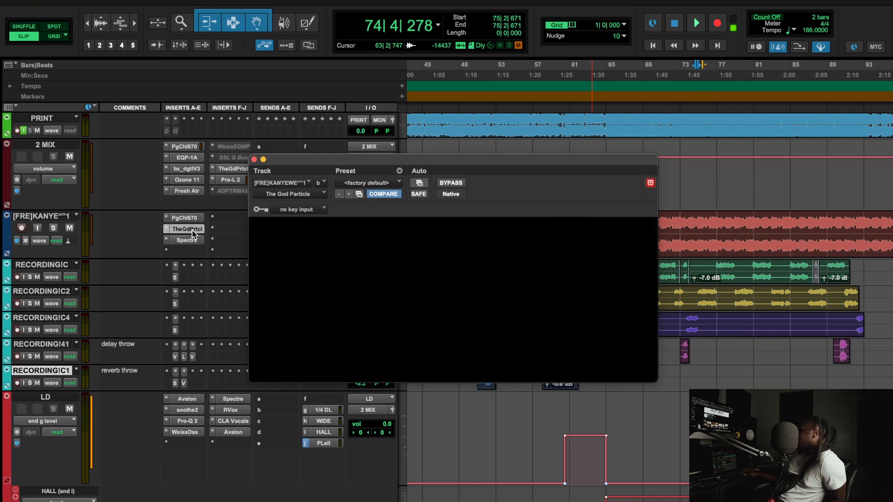
{"action": "left_click", "coordinate": [192, 230]}
{"action": "left_click", "coordinate": [236, 167]}
During playback switch the 2 MIX God Particle's sidechain to external, then stop.
{"action": "mouse_move", "coordinate": [596, 347]}
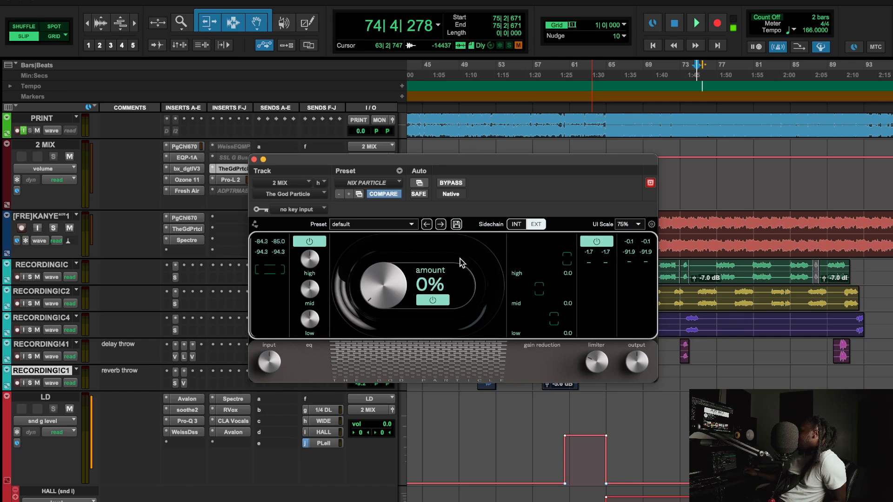
{"action": "key", "text": "space"}
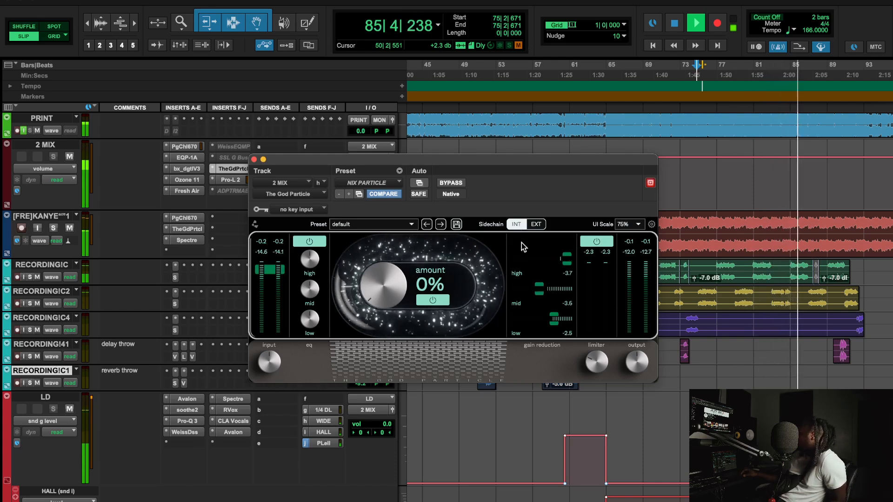
{"action": "left_click", "coordinate": [541, 223]}
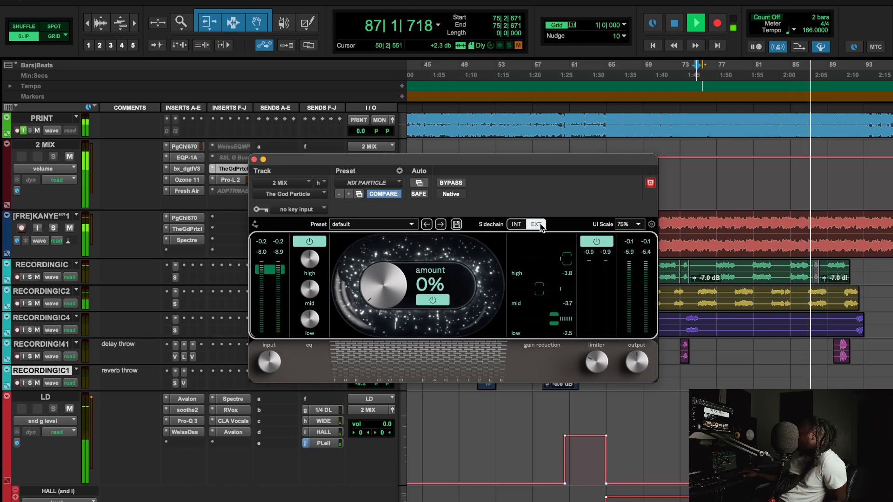
{"action": "key", "text": "space"}
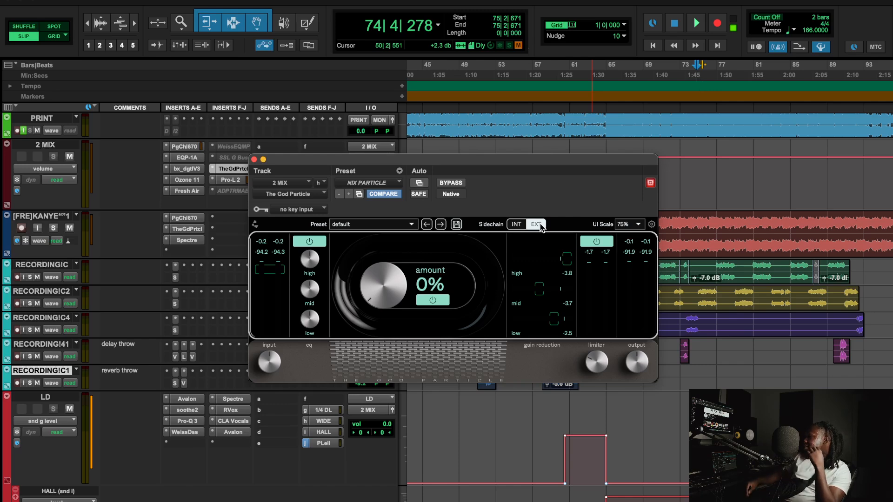
Enable the limiter on the beat track's God Particle at 40%, solo the track, and play.
{"action": "left_click", "coordinate": [187, 229]}
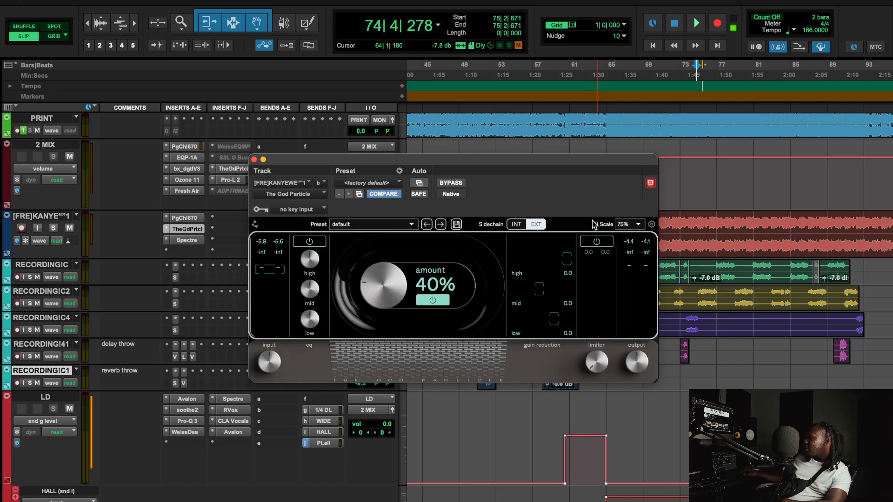
{"action": "left_click", "coordinate": [597, 241]}
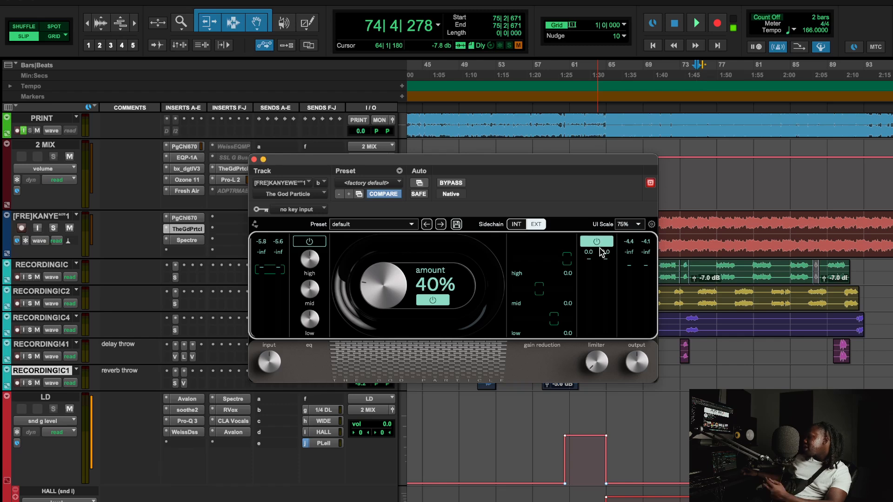
{"action": "left_click", "coordinate": [52, 228]}
{"action": "key", "text": "space"}
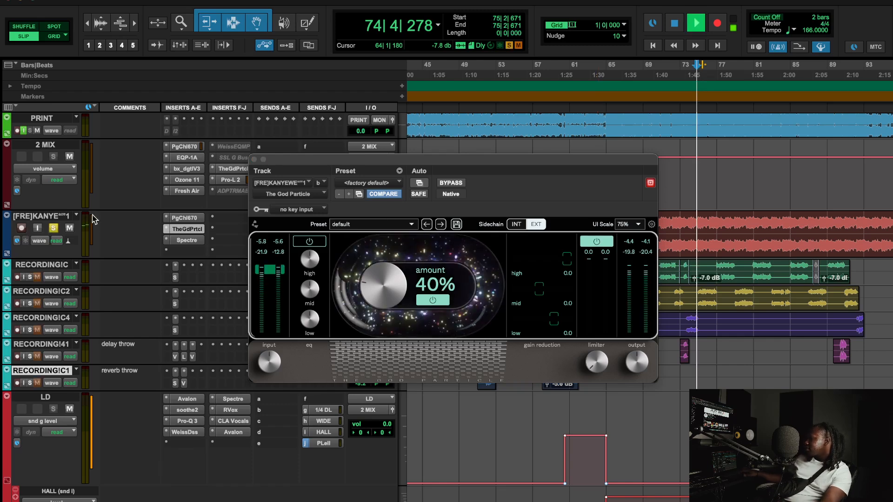
A/B the limiter three times, leave it on, stop playback, and unsolo the beat track.
{"action": "left_click", "coordinate": [591, 243]}
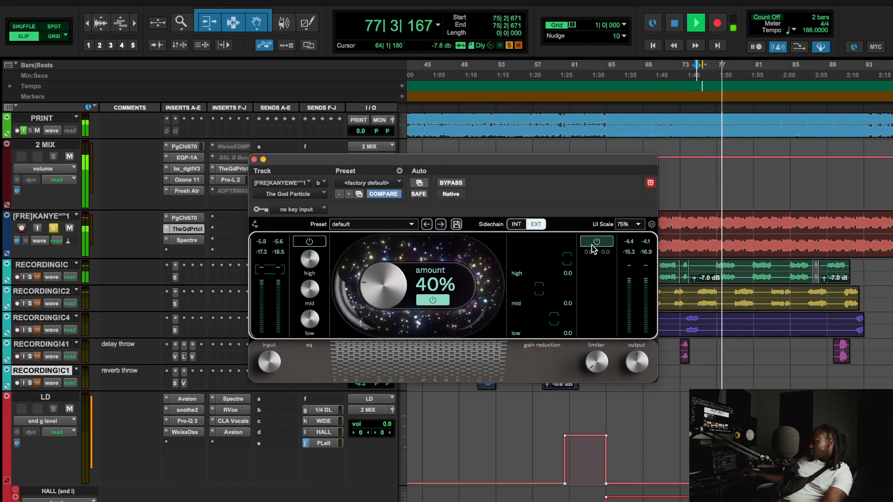
{"action": "left_click", "coordinate": [591, 244]}
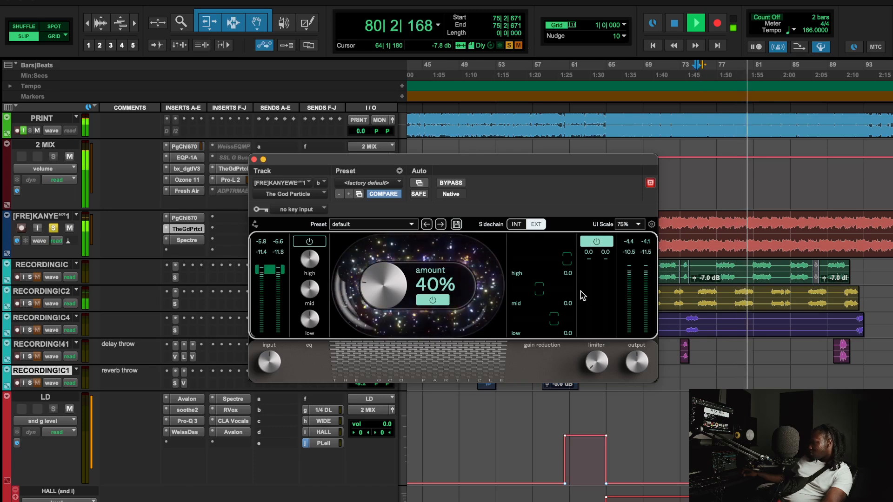
{"action": "left_click", "coordinate": [595, 244]}
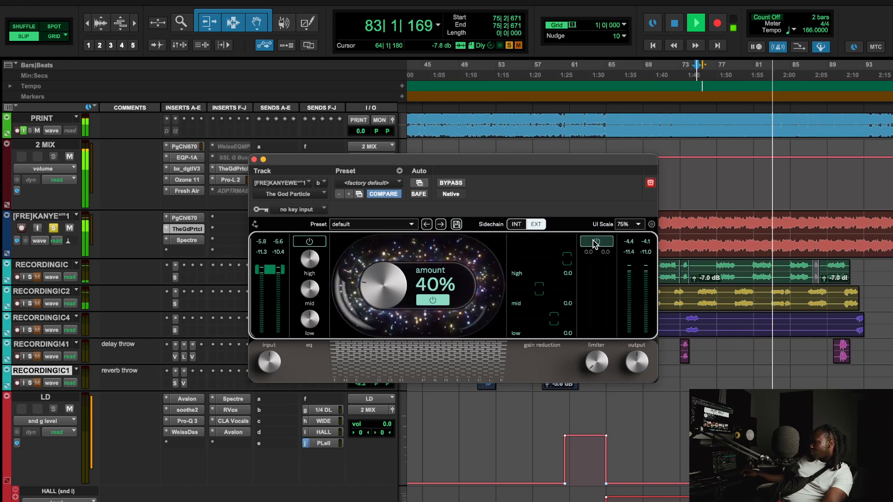
{"action": "left_click", "coordinate": [595, 244]}
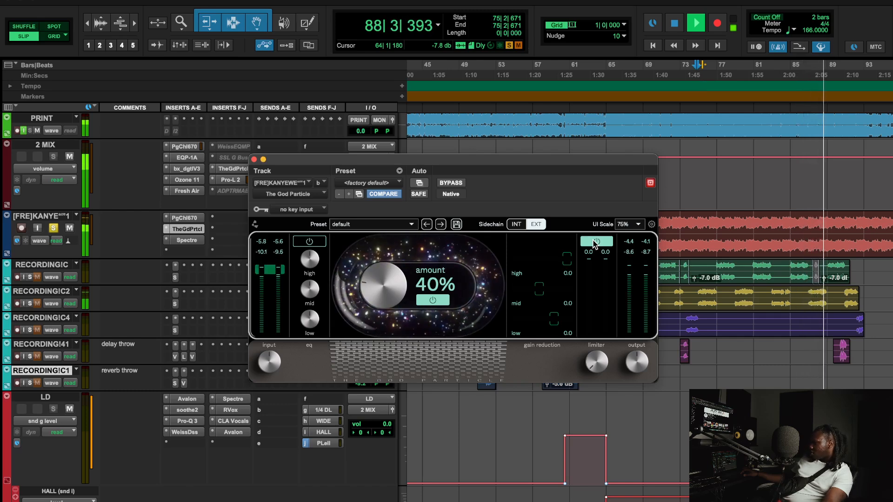
{"action": "left_click", "coordinate": [595, 241]}
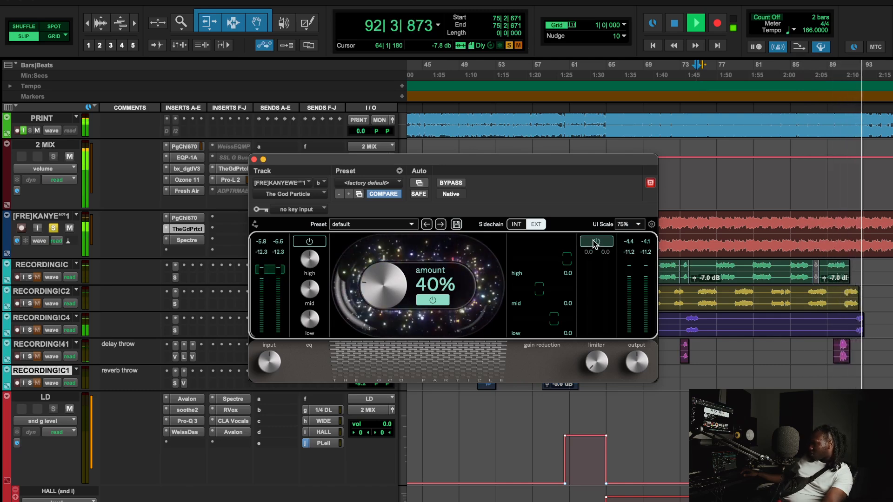
{"action": "left_click", "coordinate": [595, 242]}
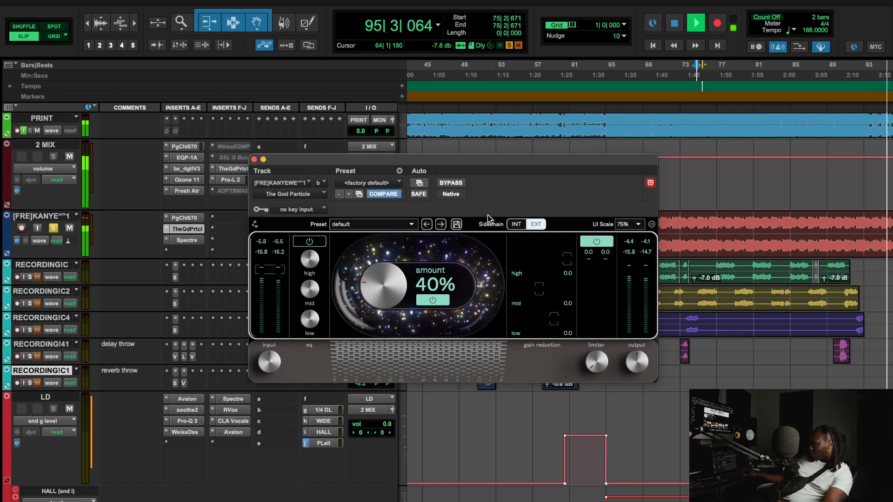
{"action": "key", "text": "space"}
{"action": "left_click", "coordinate": [54, 228]}
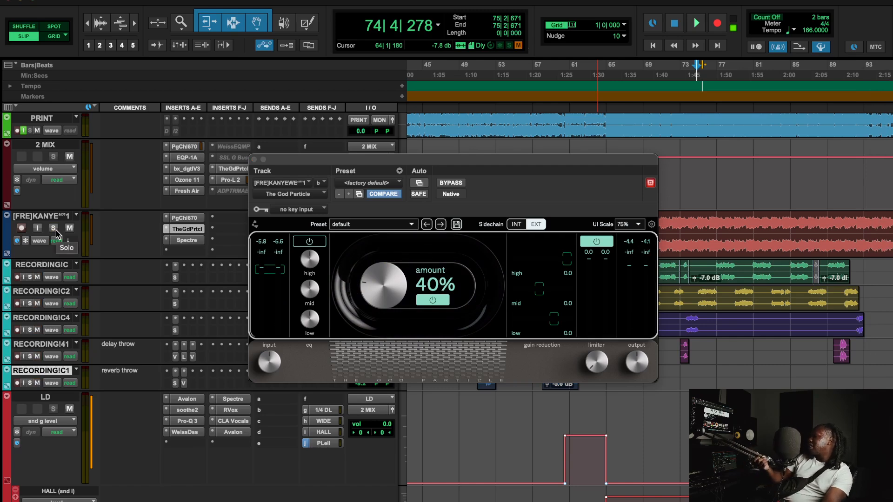
Load The God Particle (stereo) onto an ALL FX insert by searching 'th'.
{"action": "scroll", "coordinate": [168, 338], "scroll_direction": "down", "scroll_amount": 10}
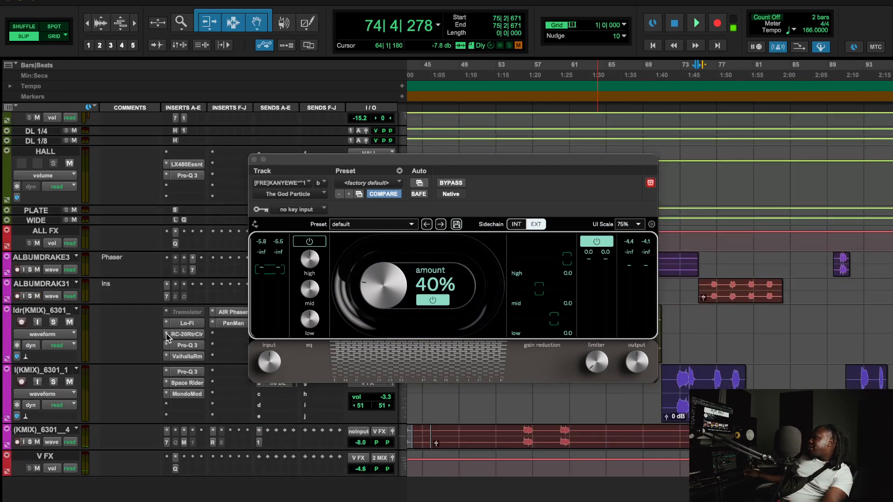
{"action": "scroll", "coordinate": [188, 416], "scroll_direction": "up", "scroll_amount": 1}
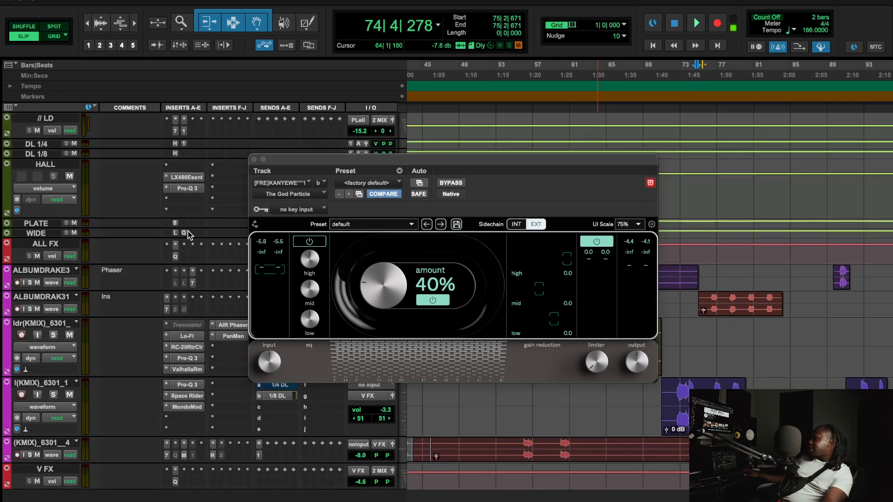
{"action": "scroll", "coordinate": [152, 242], "scroll_direction": "up", "scroll_amount": 2}
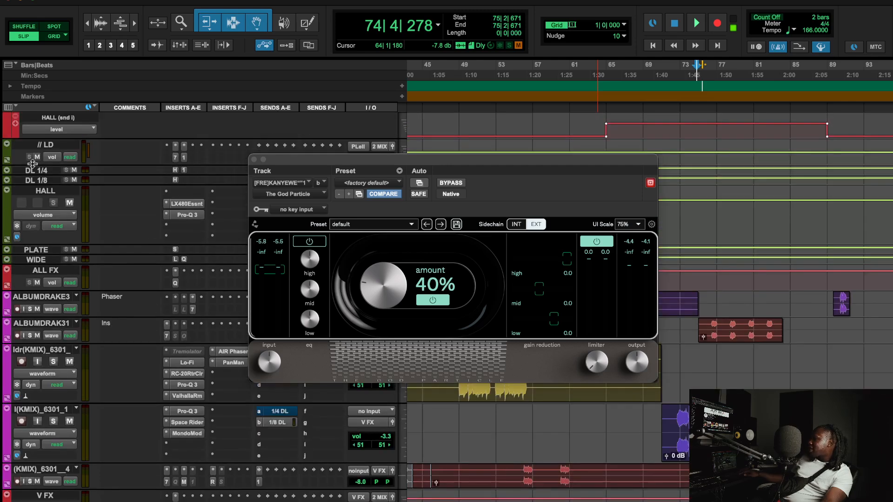
{"action": "left_click", "coordinate": [187, 281]}
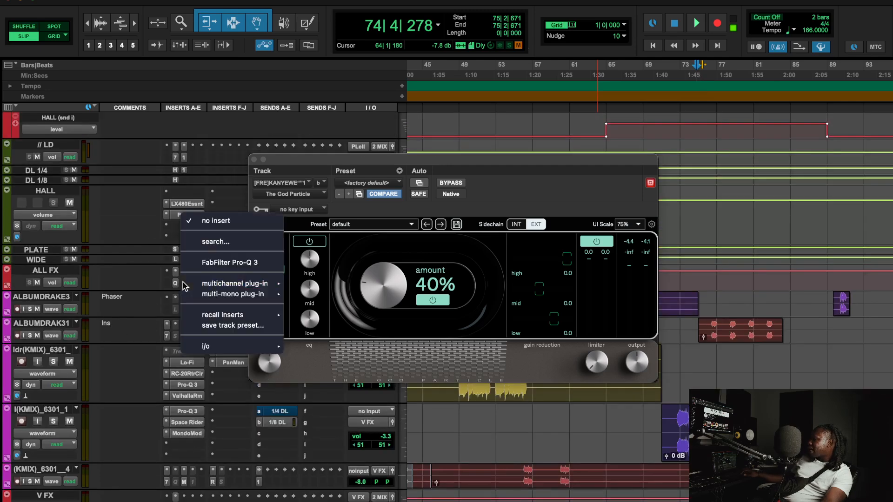
{"action": "left_click", "coordinate": [200, 243]}
{"action": "type", "text": "th"}
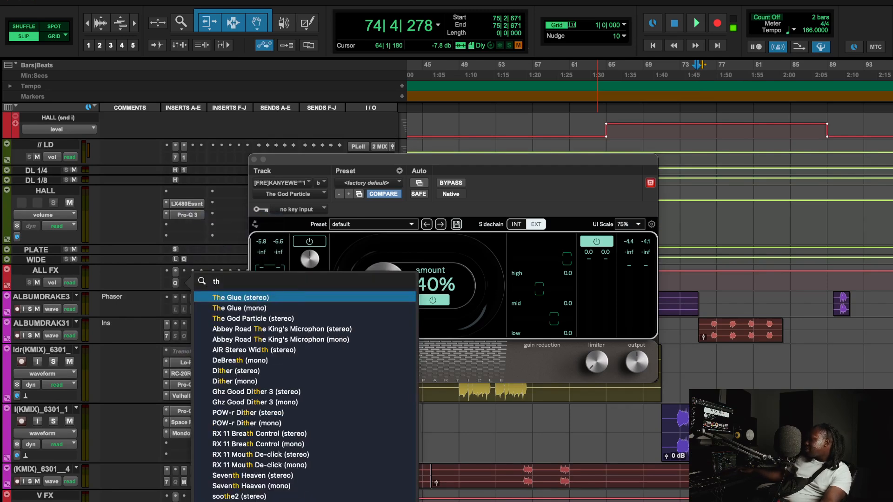
{"action": "key", "text": "Down"}
{"action": "key", "text": "Down"}
{"action": "key", "text": "Return"}
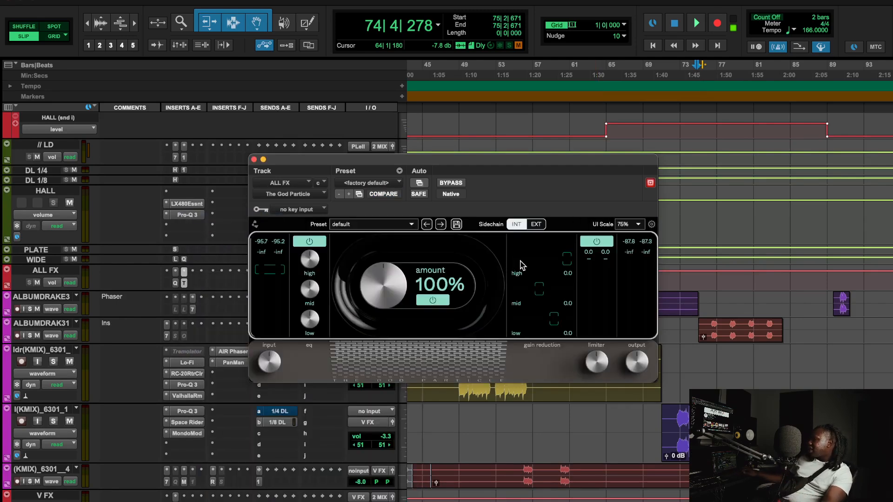
Turn off the limiter and input sections, set amount to 0%, and use external sidechain.
{"action": "left_click", "coordinate": [596, 241]}
{"action": "left_click", "coordinate": [310, 241]}
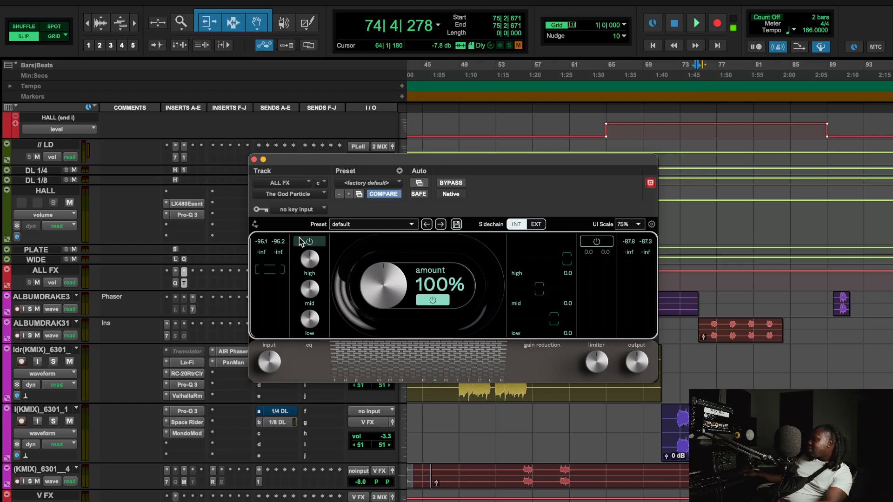
{"action": "left_click_drag", "start_coordinate": [388, 278], "coordinate": [385, 448]}
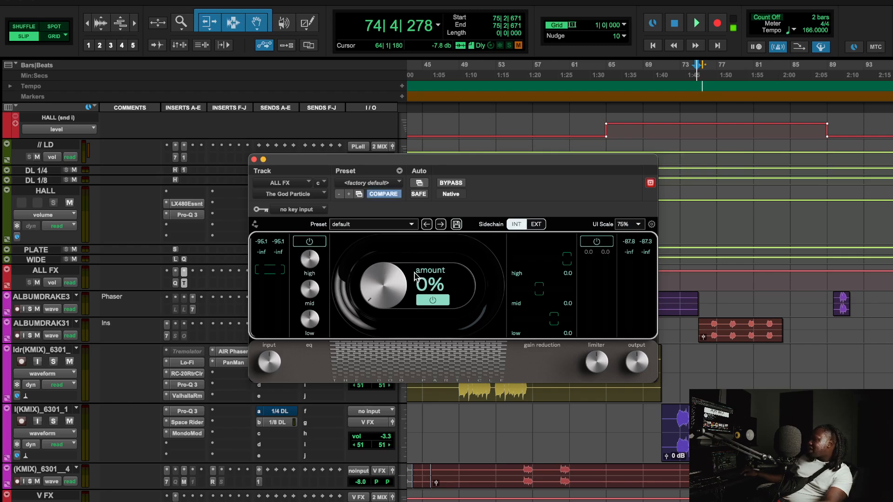
{"action": "left_click", "coordinate": [542, 224]}
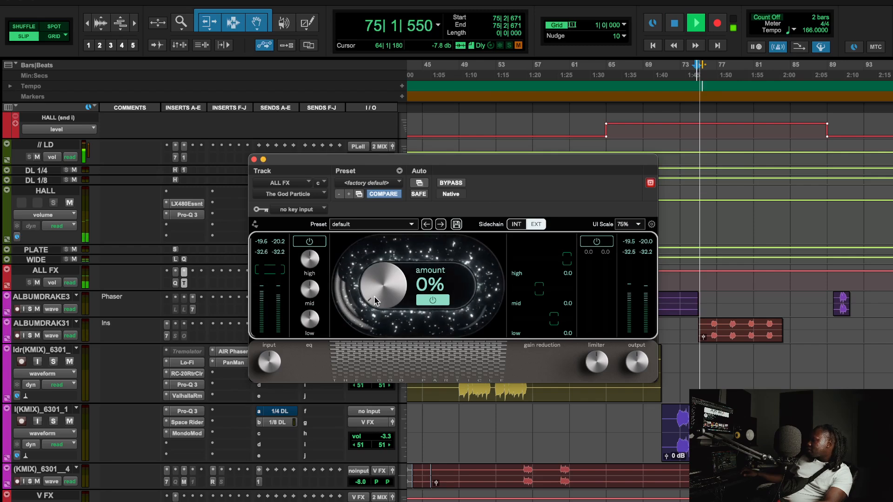
Raise the amount to 6%, compare against bypass, and mute the beat track.
{"action": "left_click_drag", "start_coordinate": [376, 298], "coordinate": [375, 295]}
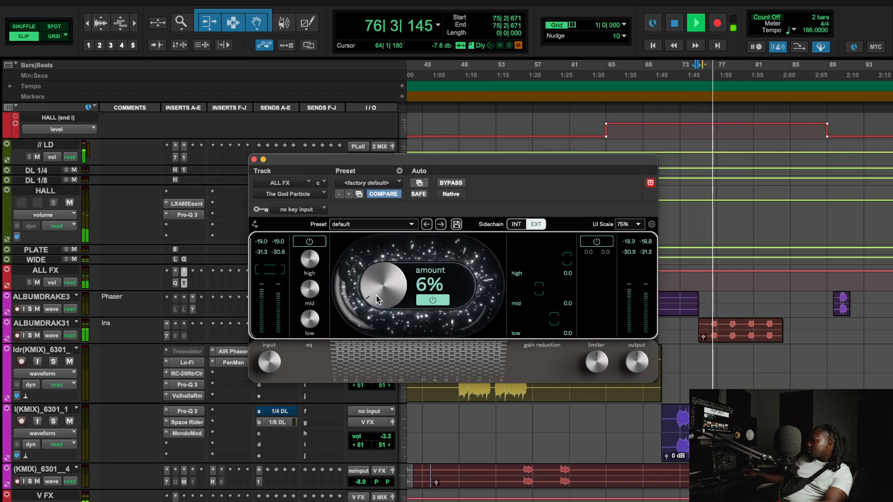
{"action": "left_click", "coordinate": [422, 301]}
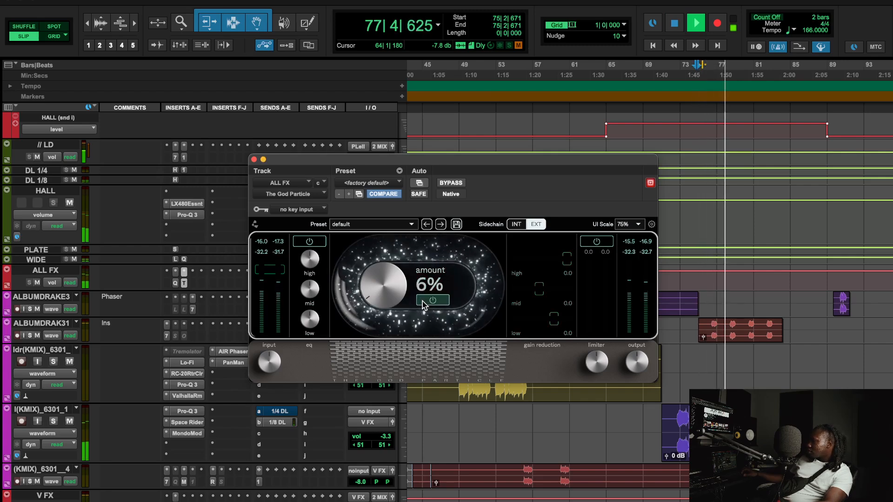
{"action": "left_click", "coordinate": [422, 301]}
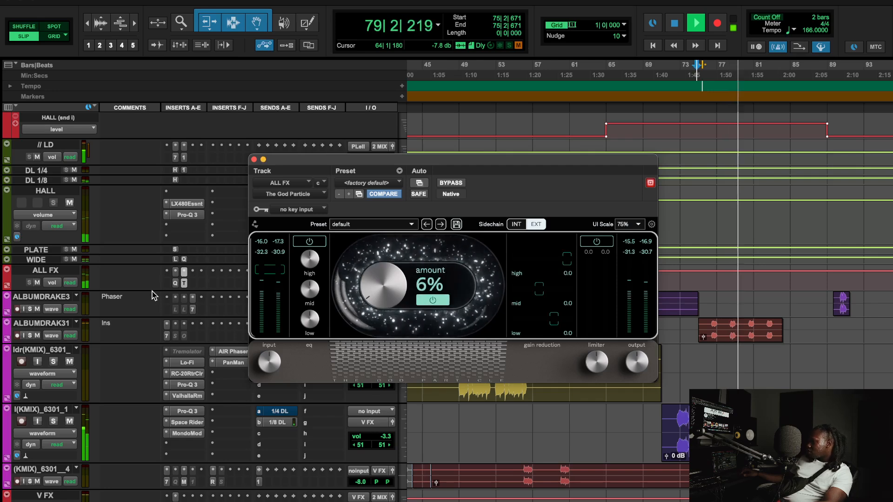
{"action": "scroll", "coordinate": [133, 275], "scroll_direction": "up", "scroll_amount": 15}
{"action": "left_click", "coordinate": [69, 227]}
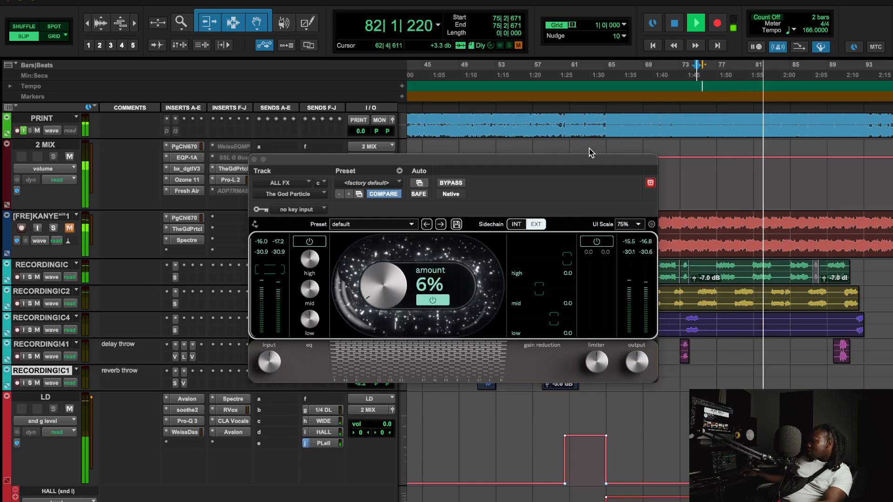
{"action": "left_click", "coordinate": [566, 69]}
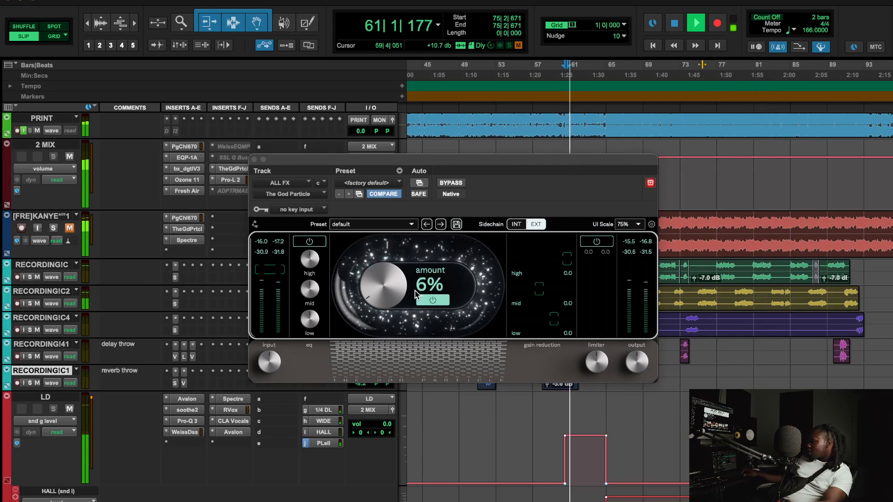
{"action": "scroll", "coordinate": [599, 450], "scroll_direction": "left", "scroll_amount": 5}
{"action": "scroll", "coordinate": [599, 451], "scroll_direction": "right", "scroll_amount": 1}
{"action": "left_click", "coordinate": [433, 299]}
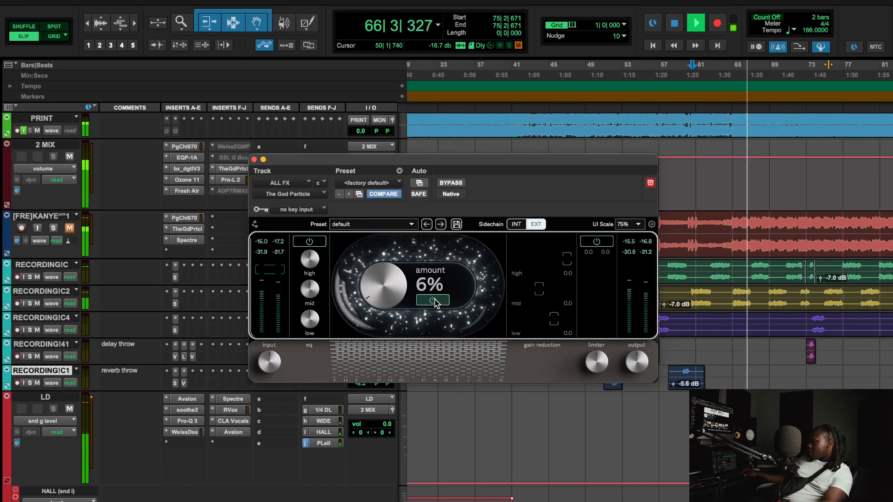
{"action": "left_click", "coordinate": [433, 300]}
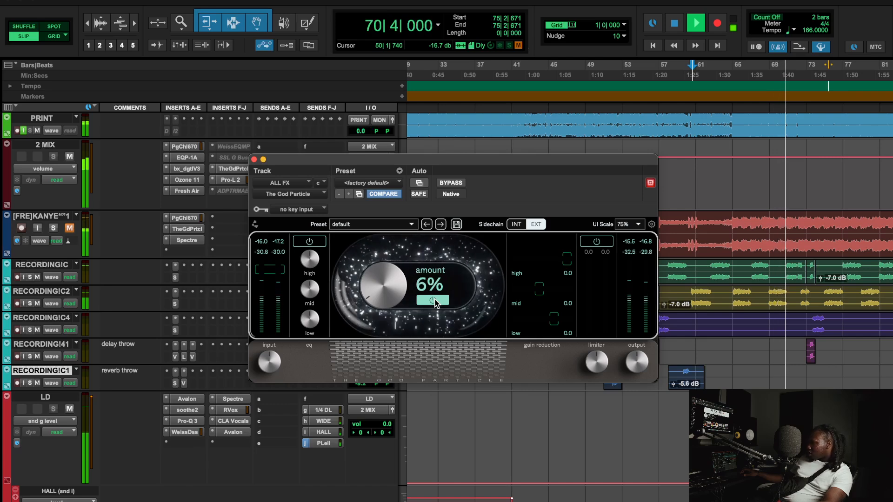
{"action": "key", "text": "space"}
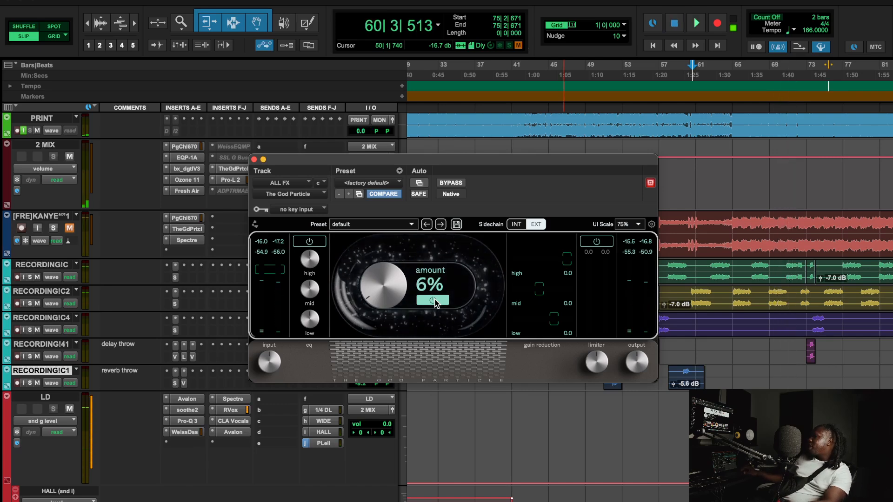